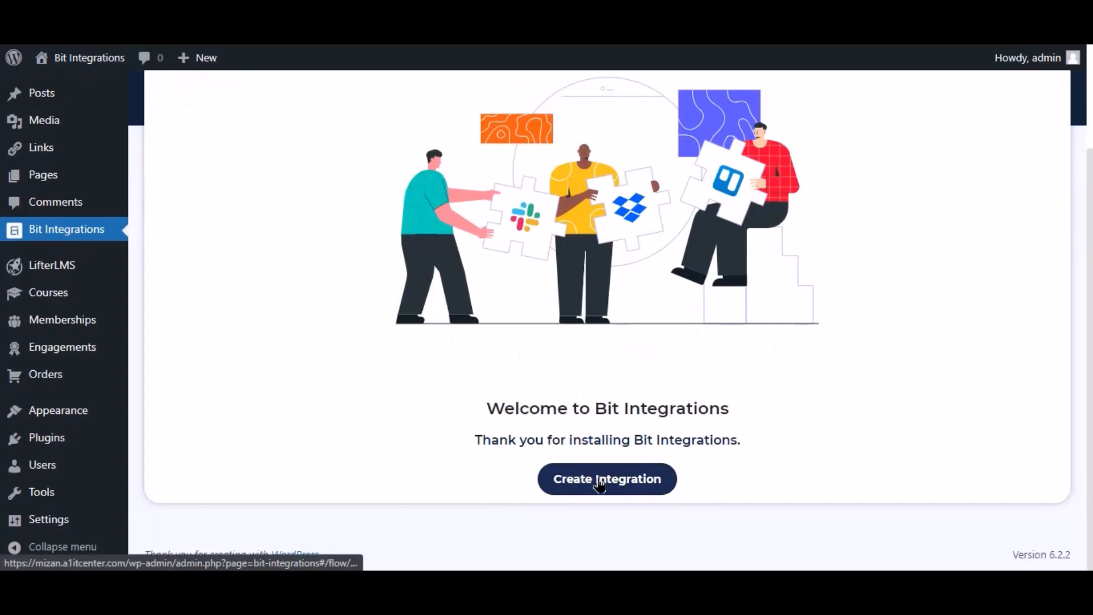
Step: Create a new integration, search the triggers for "lifter" and choose LifterLMS as the trigger
left_click(587, 477)
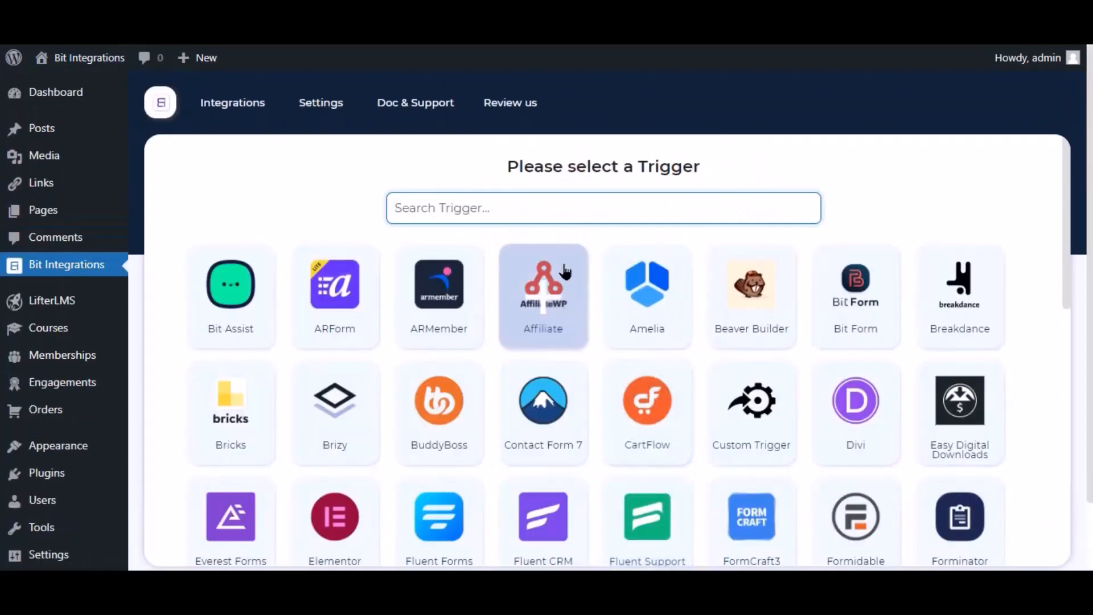
left_click(562, 207)
type("lifter")
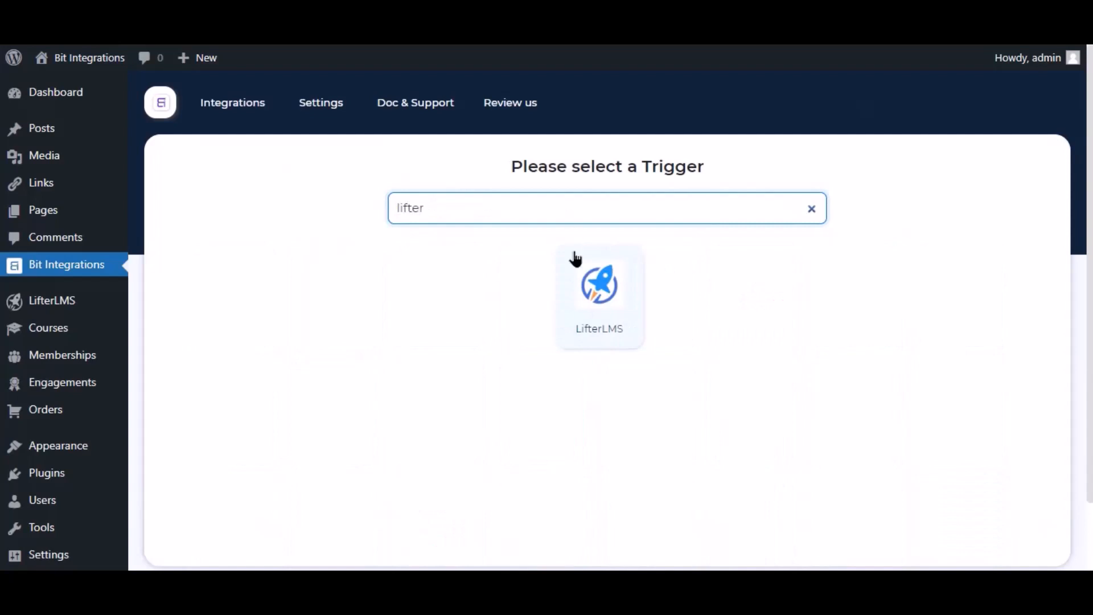
left_click(589, 285)
Step: Set the LifterLMS trigger task to "A user enroll in a course" for Any Course and proceed to action selection
left_click(585, 402)
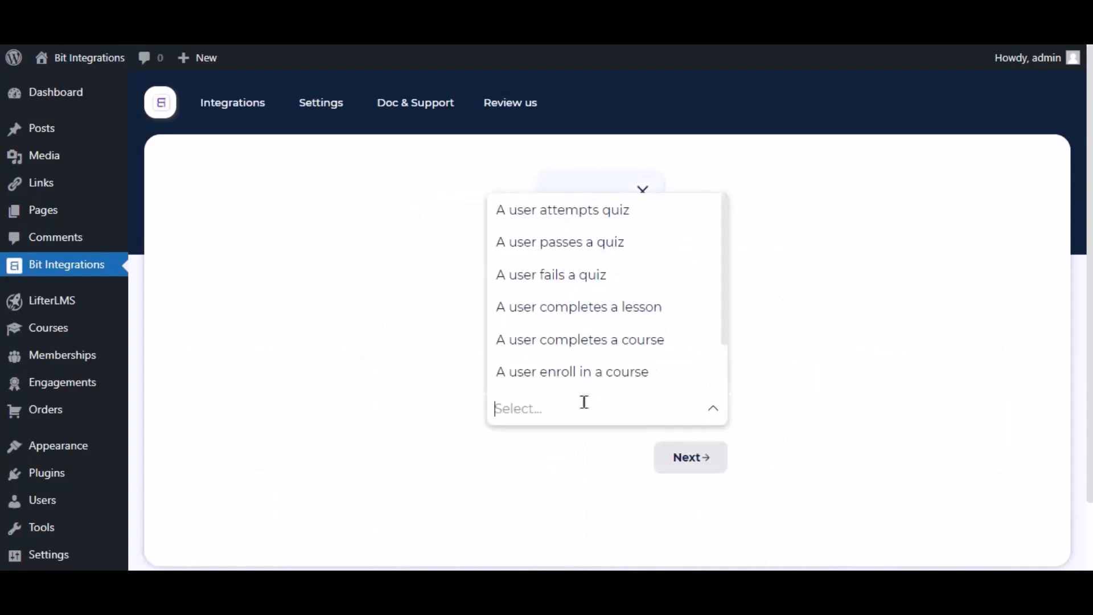
left_click(630, 371)
left_click(548, 475)
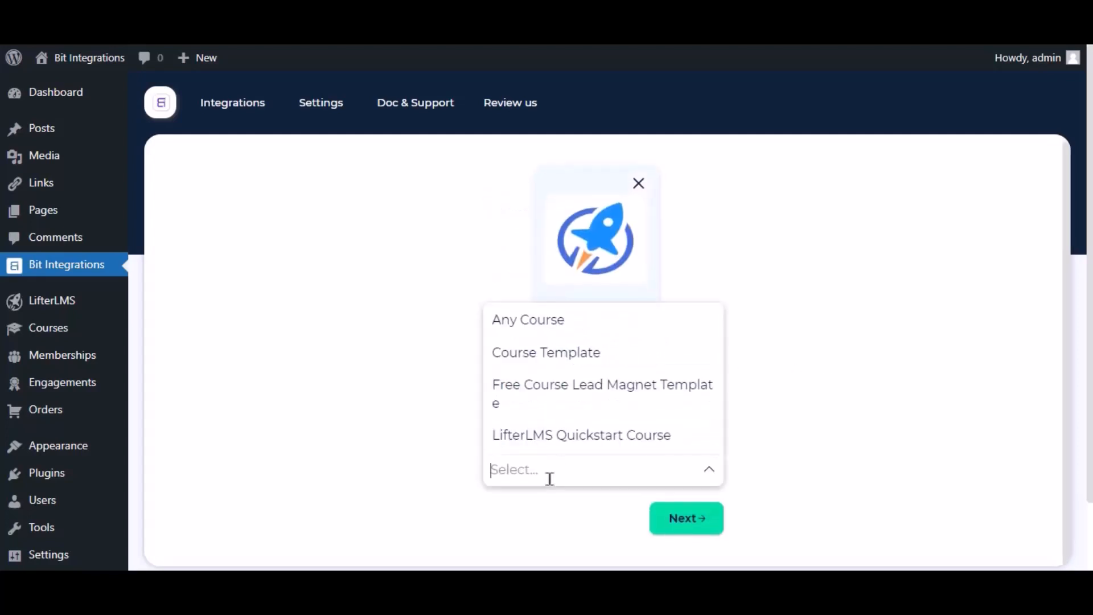
left_click(556, 319)
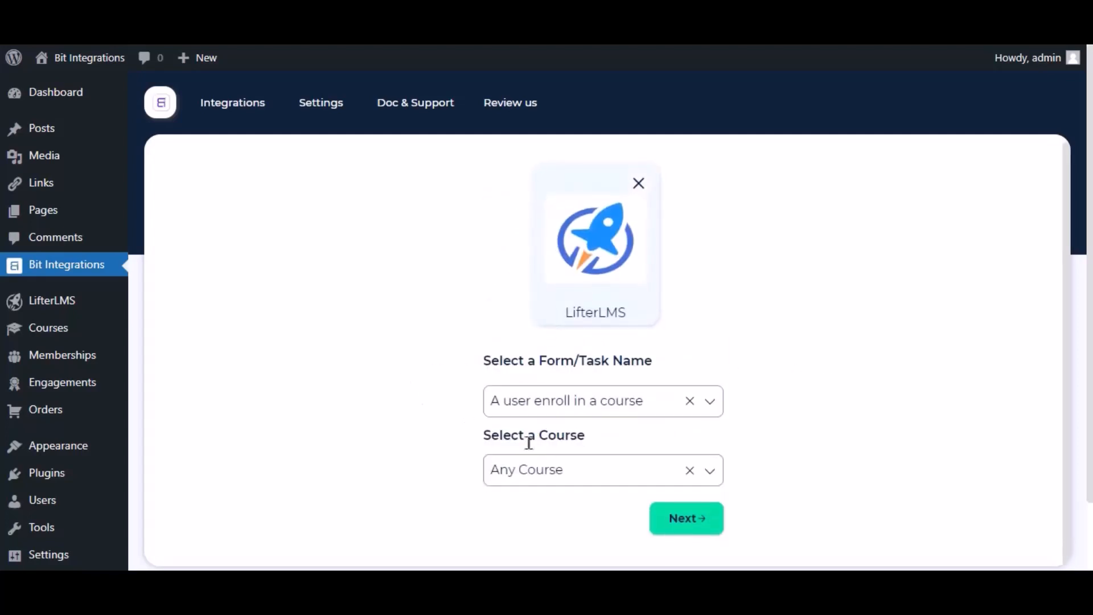
left_click(708, 523)
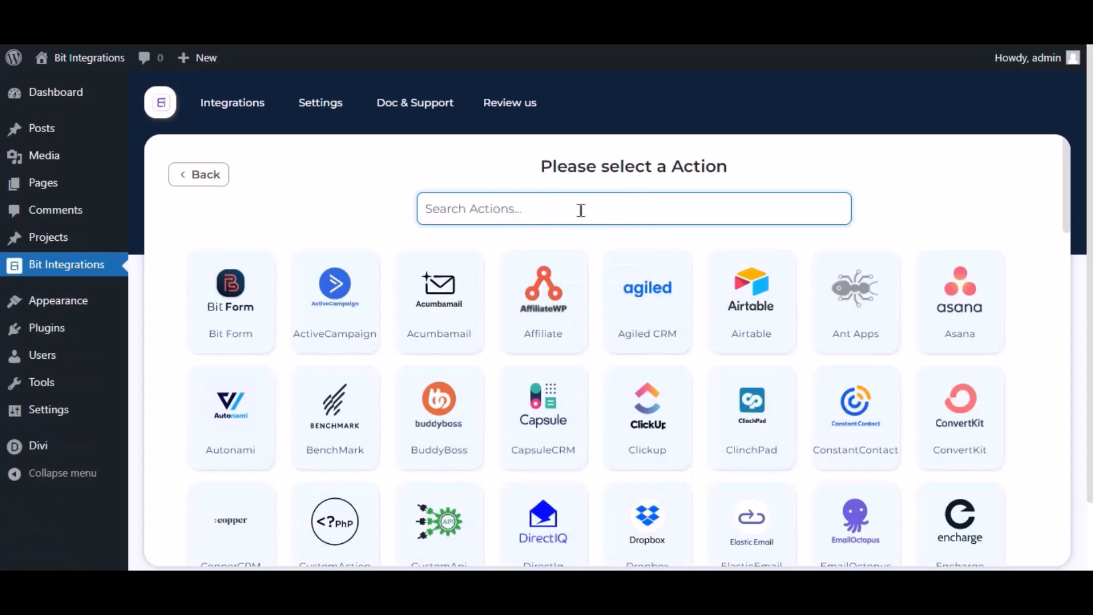
Step: Search the actions for "mautic" and choose Mautic as the integration's action
type("mautic")
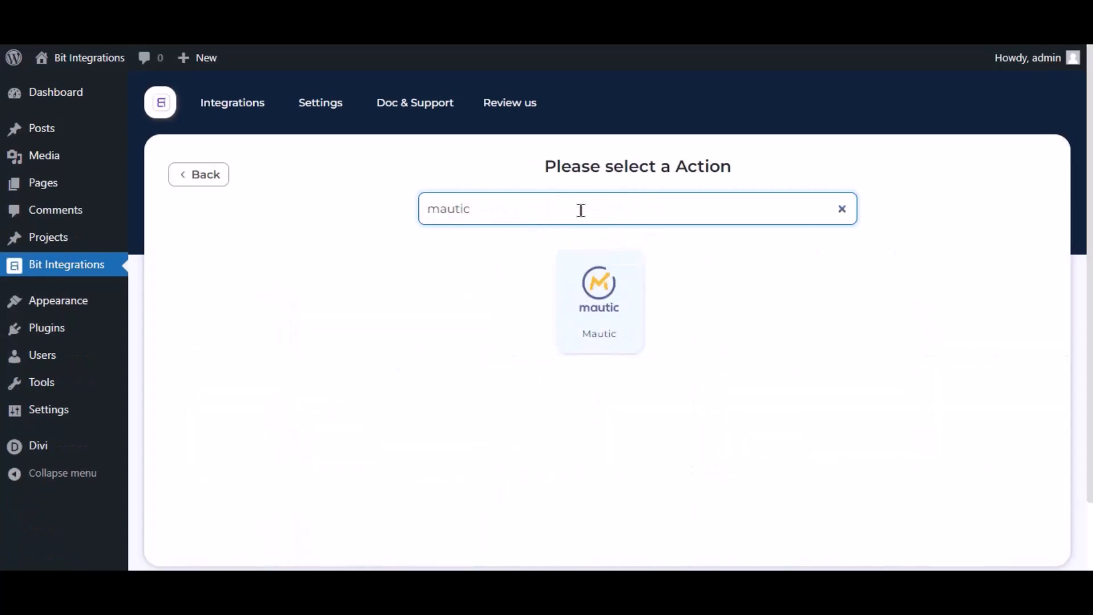
left_click(565, 323)
left_click(224, 293)
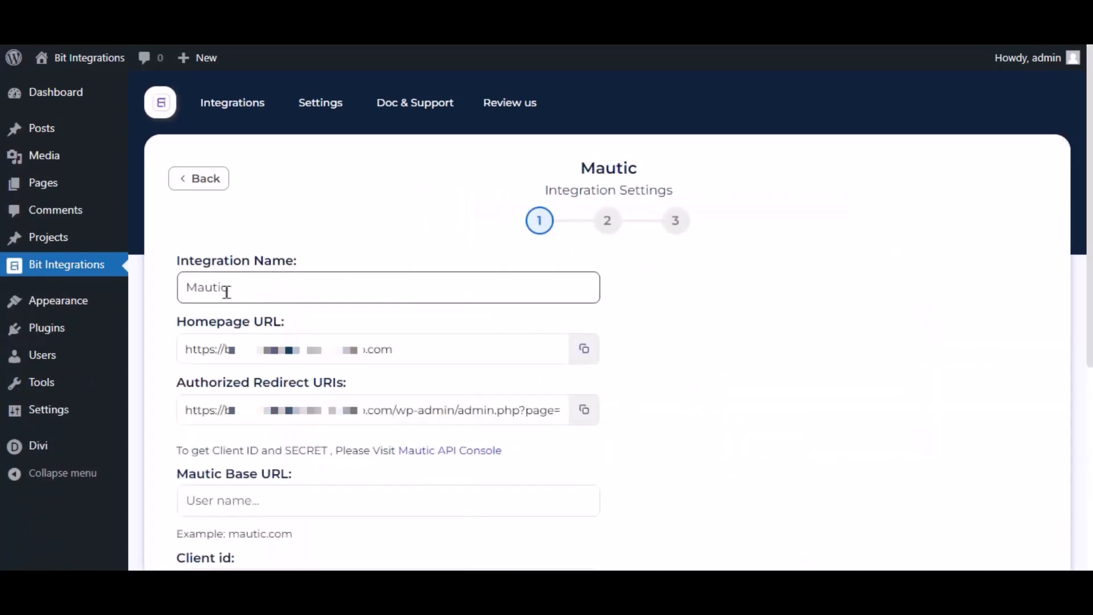
left_click_drag(254, 296, 191, 313)
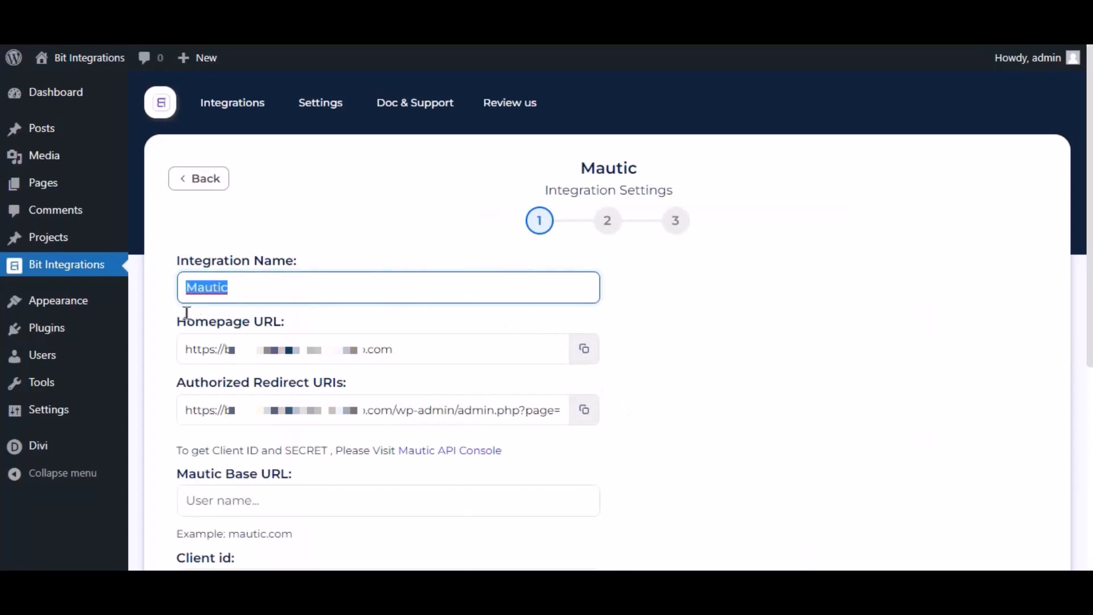
scroll(312, 336, "down", 4)
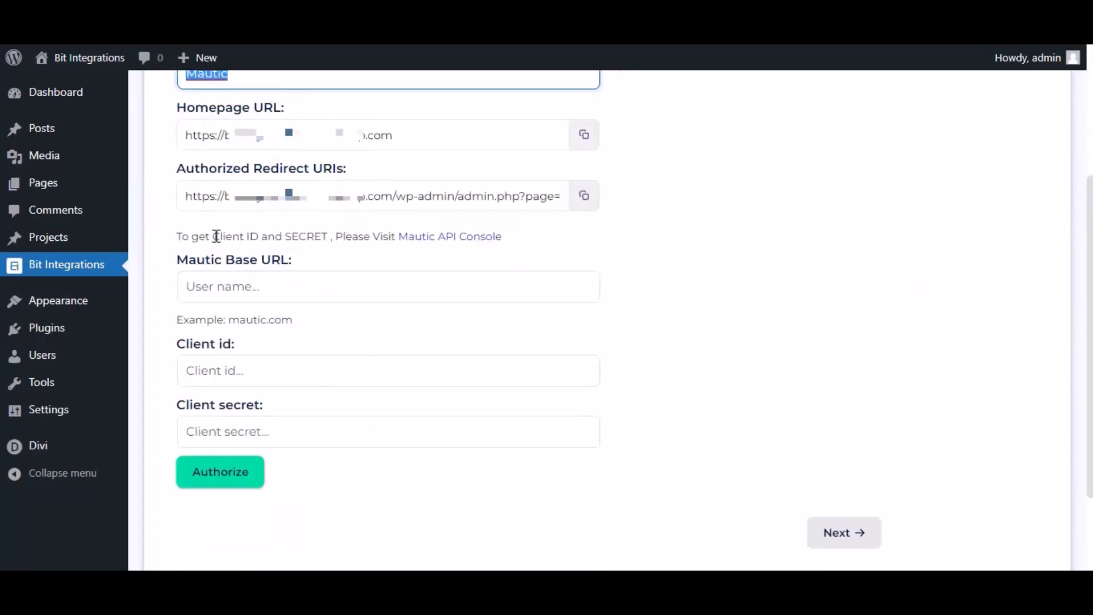
left_click_drag(176, 236, 338, 262)
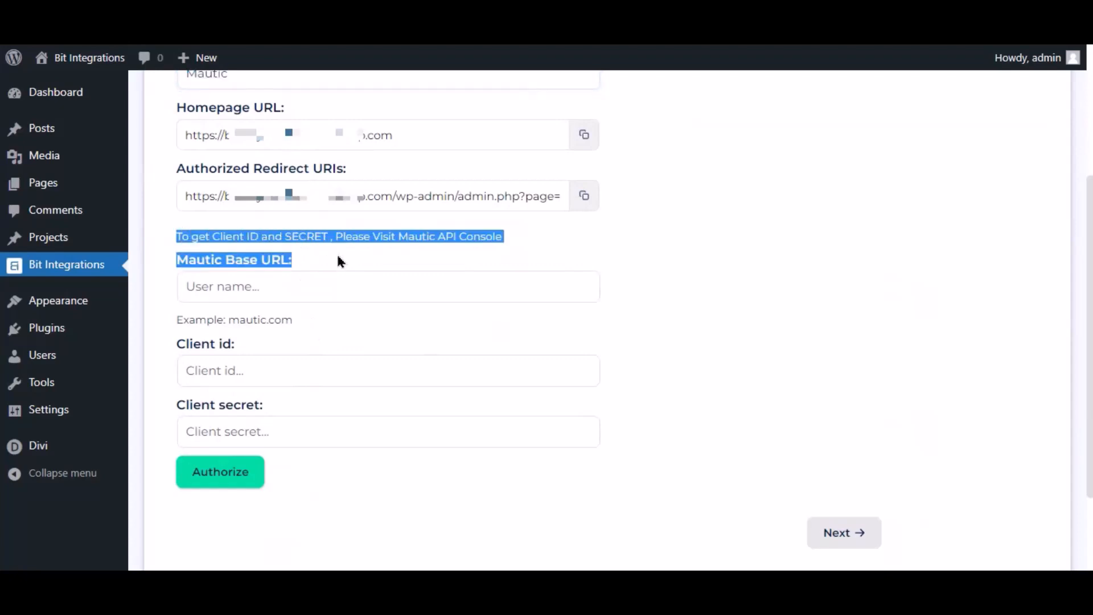
left_click(396, 273)
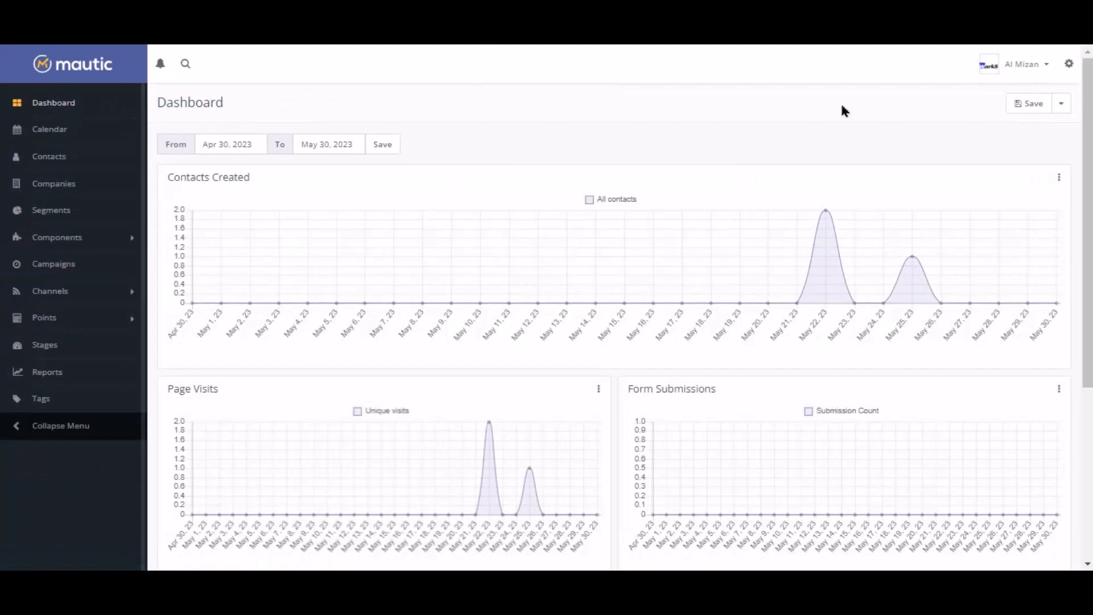
Step: In Mautic, start a new API credential using the OAuth 2 protocol and name it "For Bit Integrations"
left_click(1069, 64)
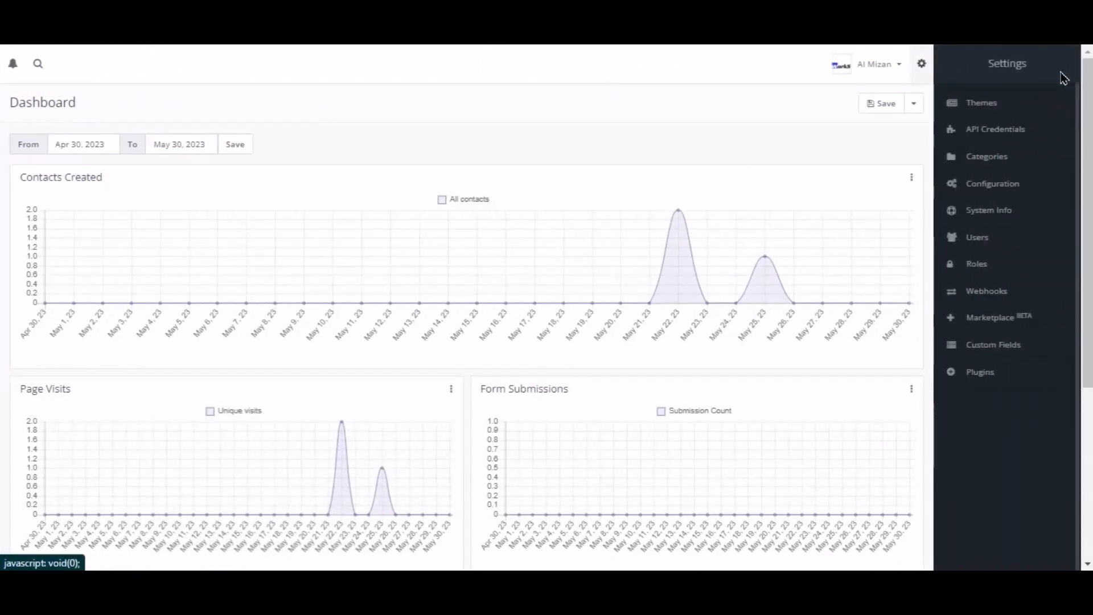
left_click(1002, 131)
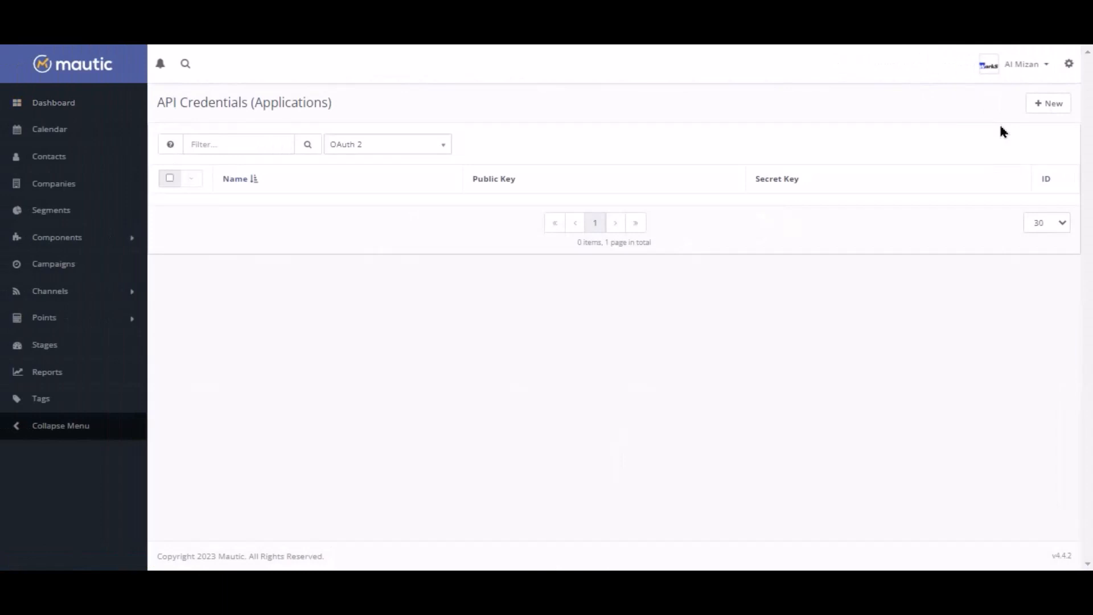
left_click(1046, 104)
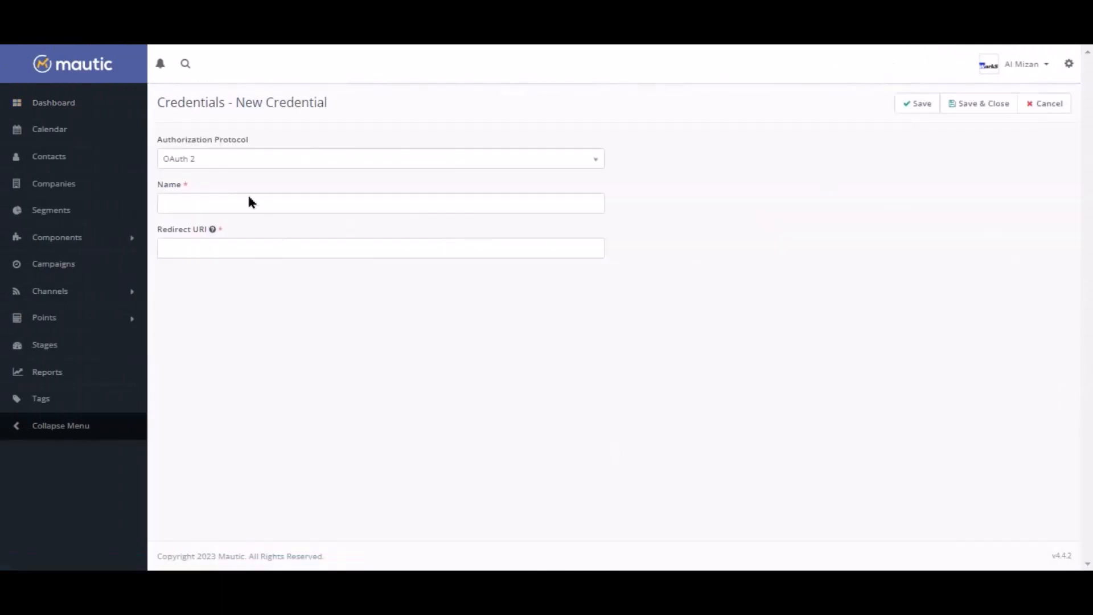
left_click(197, 166)
left_click(196, 202)
left_click(206, 203)
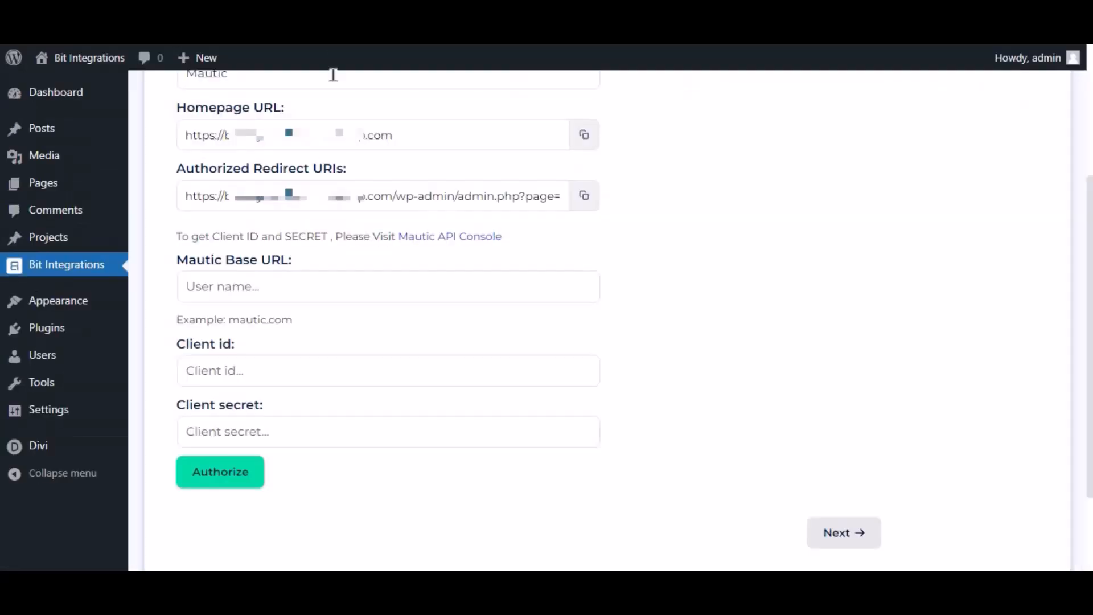
Step: Copy the Authorized Redirect URI from Bit Integrations into the Mautic credential's Redirect URI and save the credential
left_click(584, 197)
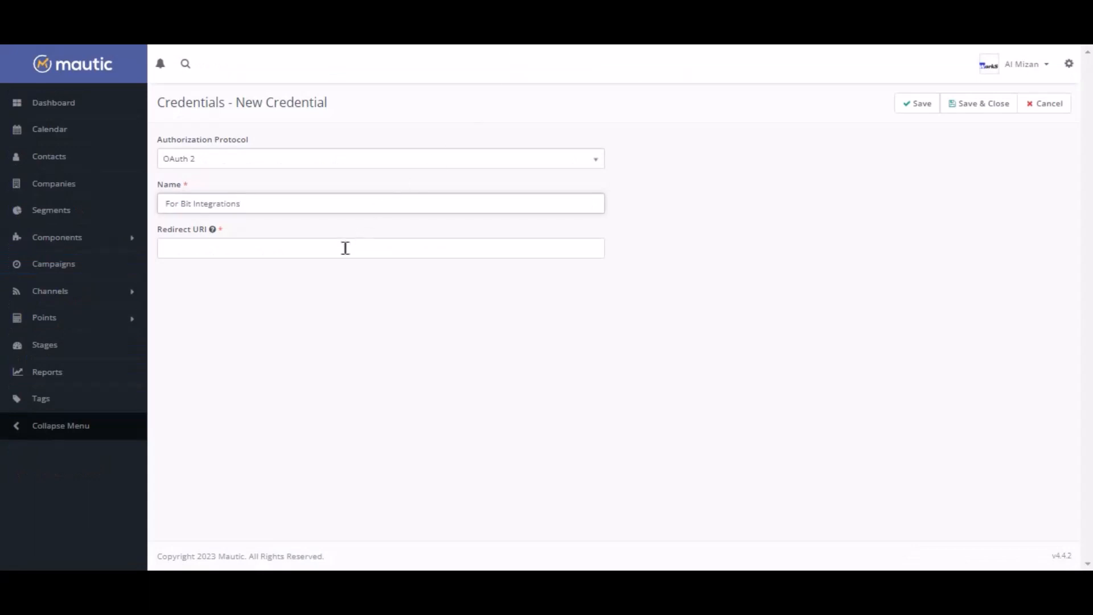
left_click(345, 248)
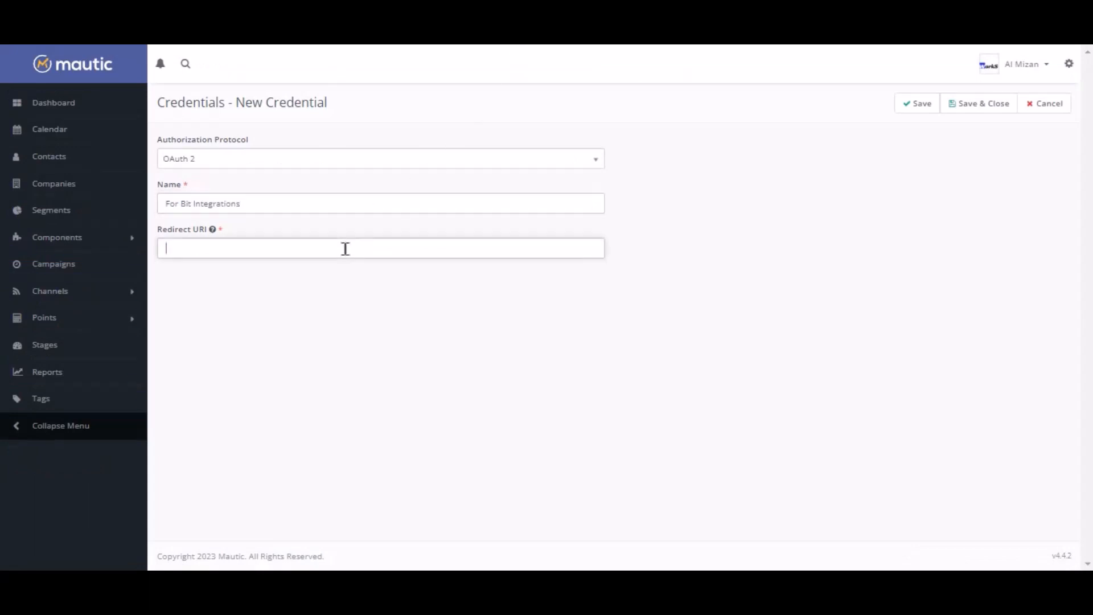
key("ctrl+v")
left_click(467, 300)
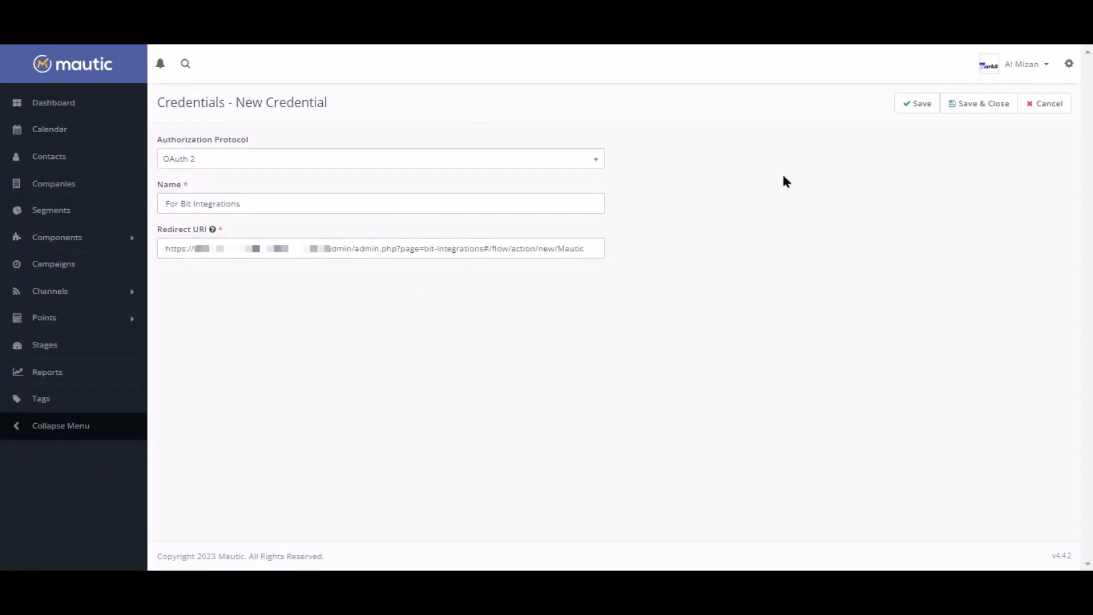
left_click(919, 104)
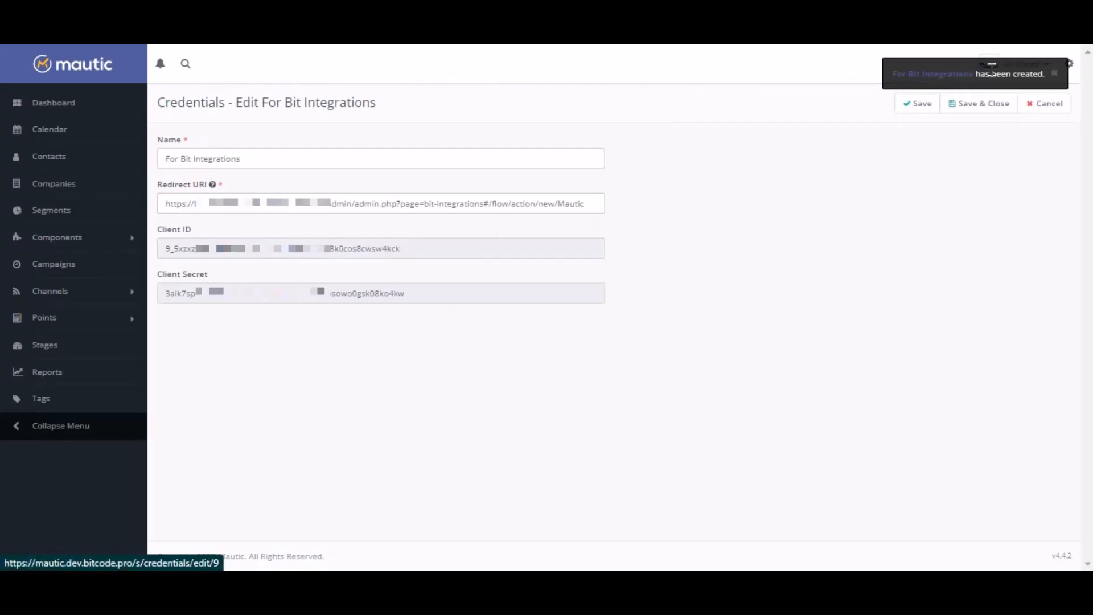
Step: Copy the client ID from the Mautic credential into the Client id field of the Bit Integrations settings
double_click(354, 253)
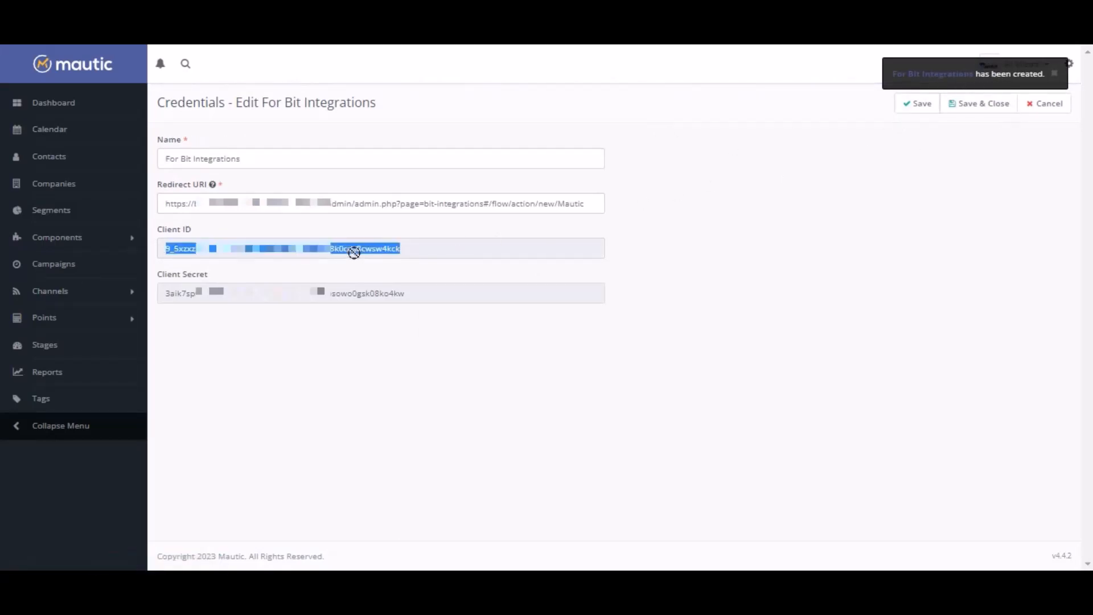
right_click(355, 252)
left_click(397, 266)
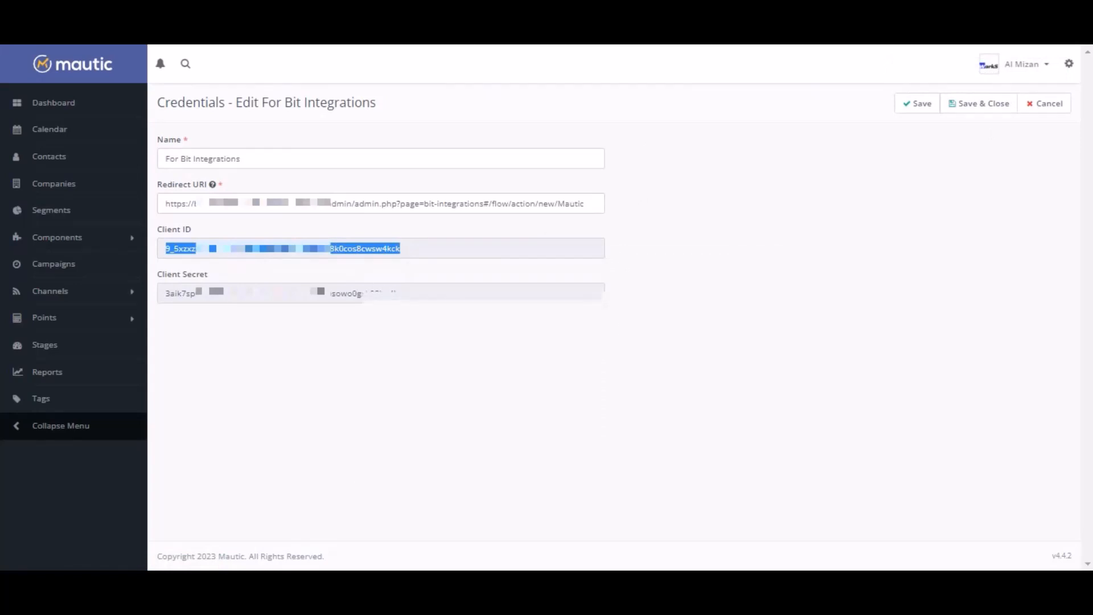
left_click(294, 370)
key("ctrl+v")
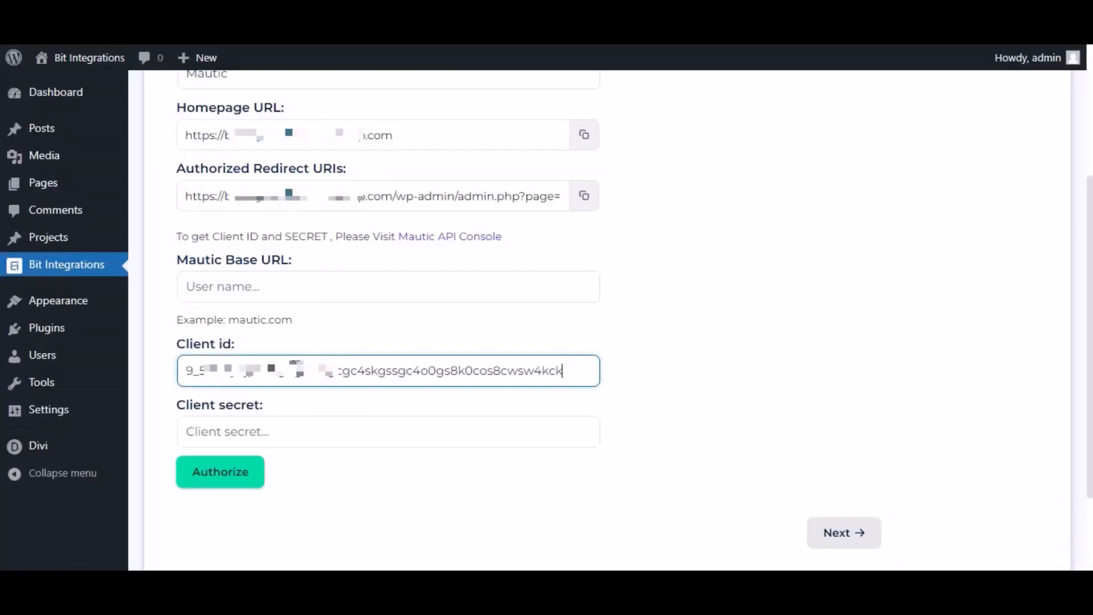
Step: Copy the client secret from the Mautic credential into the Client secret field in Bit Integrations
left_click(492, 28)
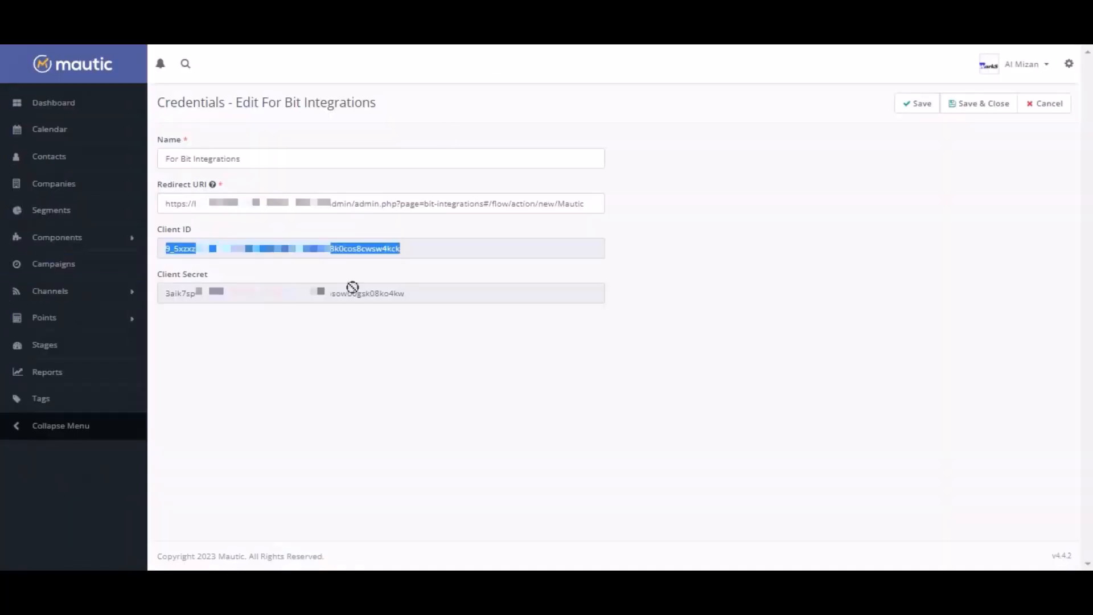
double_click(320, 293)
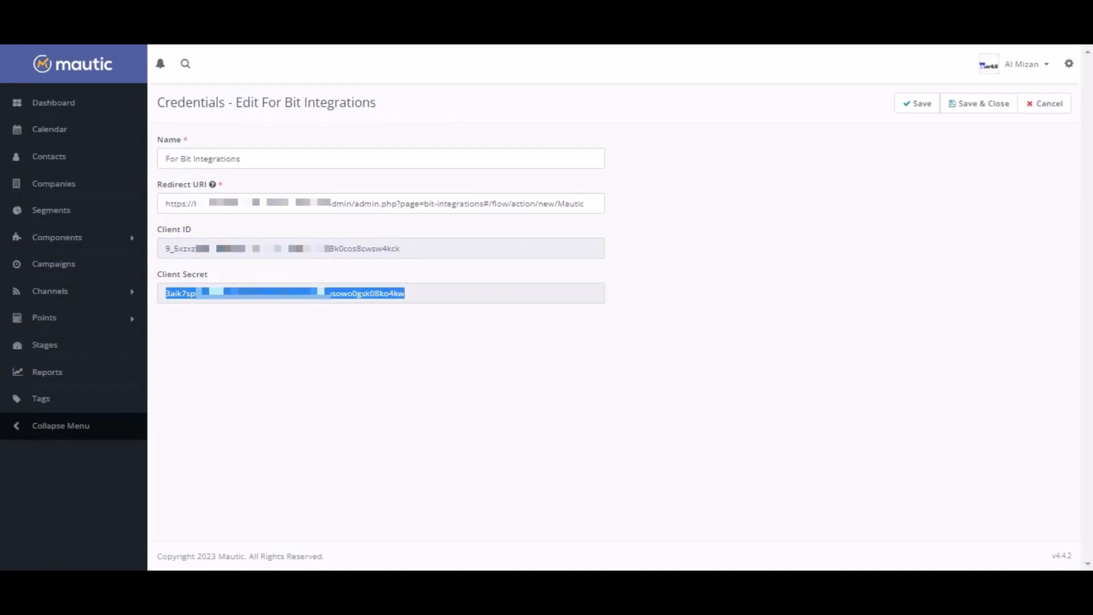
left_click(284, 28)
left_click(246, 443)
key("ctrl+v")
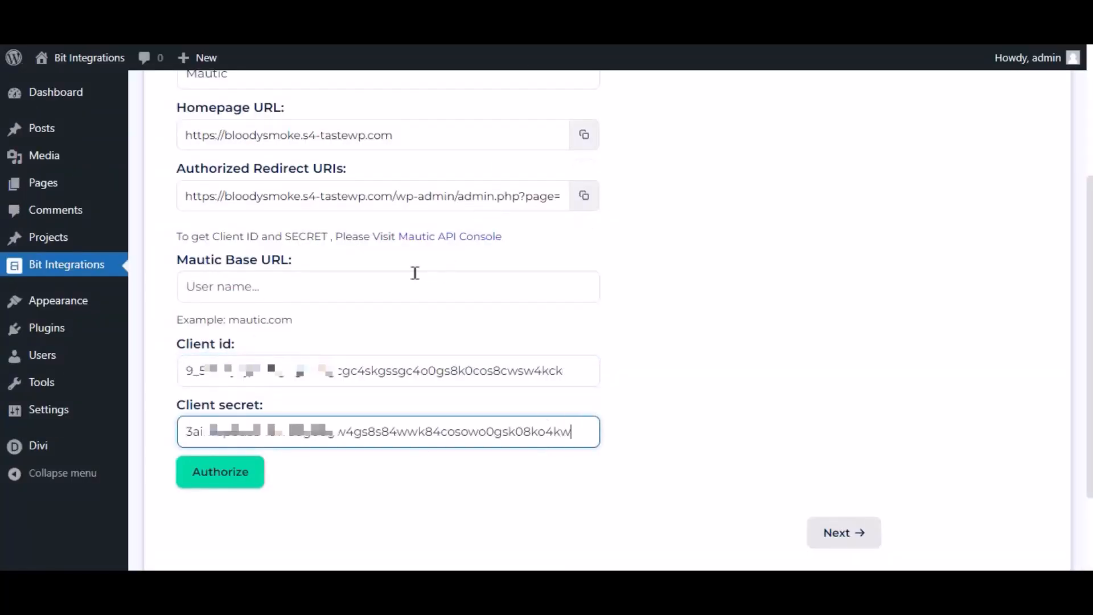
Step: Fill in the Mautic Base URL with the address of the Mautic site
left_click(267, 293)
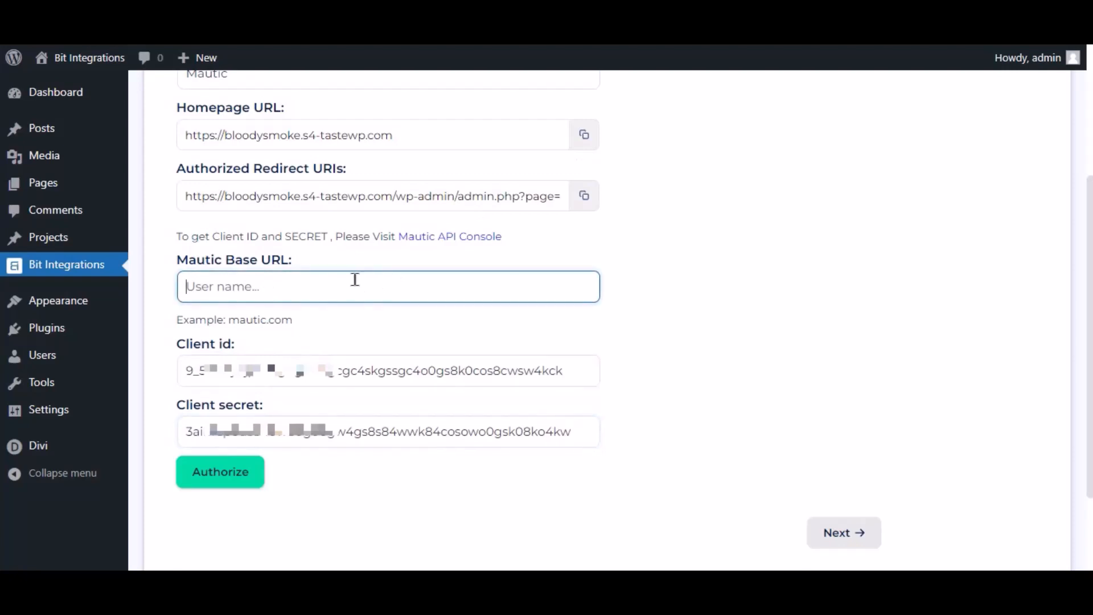
key("ctrl+v")
left_click_drag(382, 280, 186, 285)
left_click(310, 313)
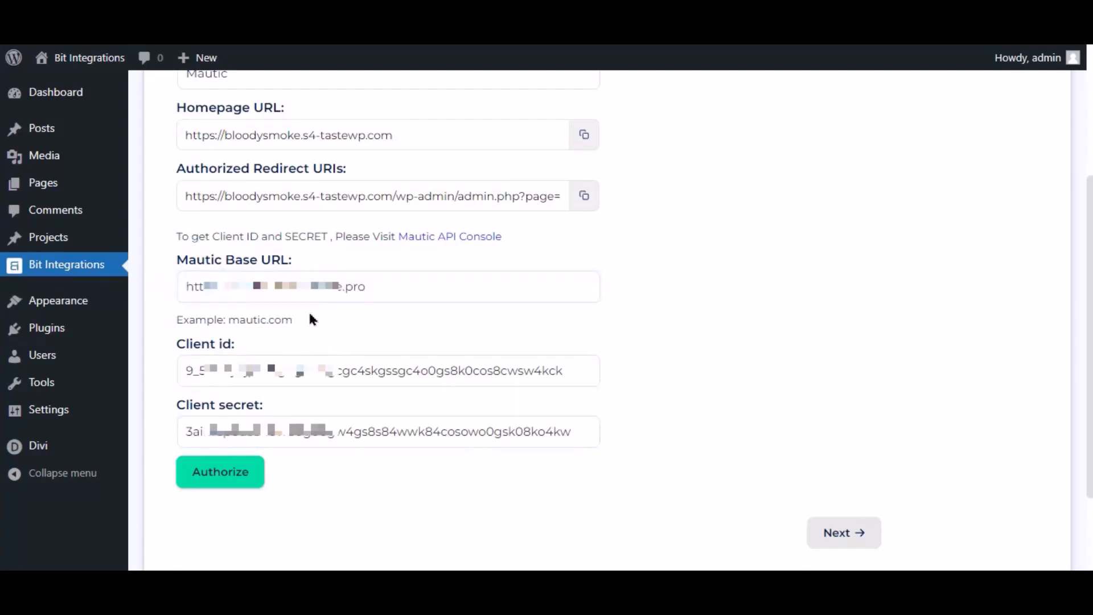
Step: Authorize the Mautic connection by logging in with the account username and password, grant access, and continue to field mapping
left_click(222, 483)
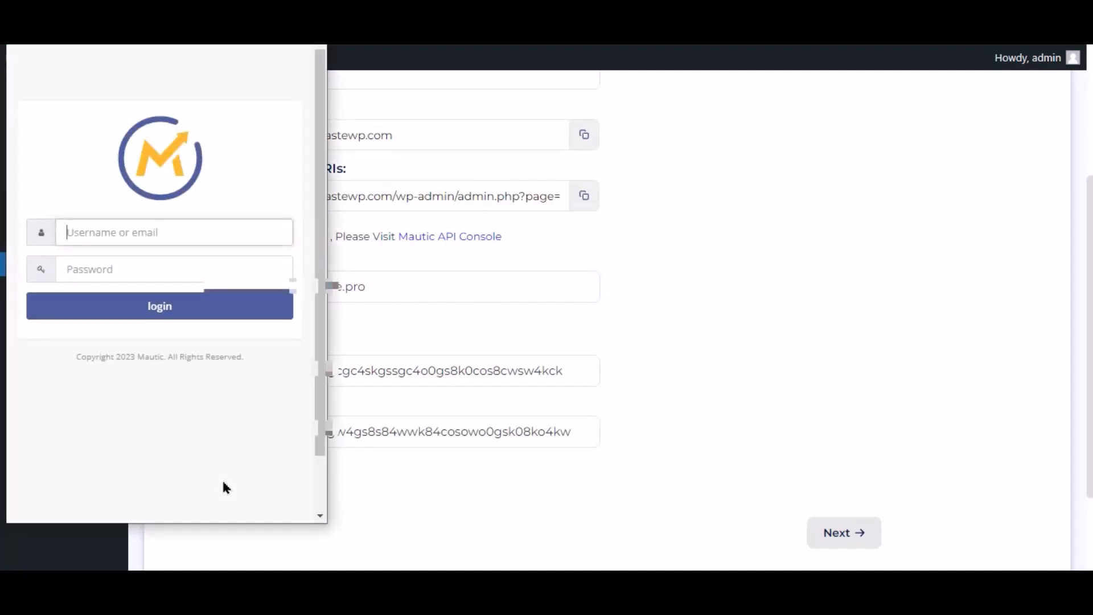
left_click(194, 314)
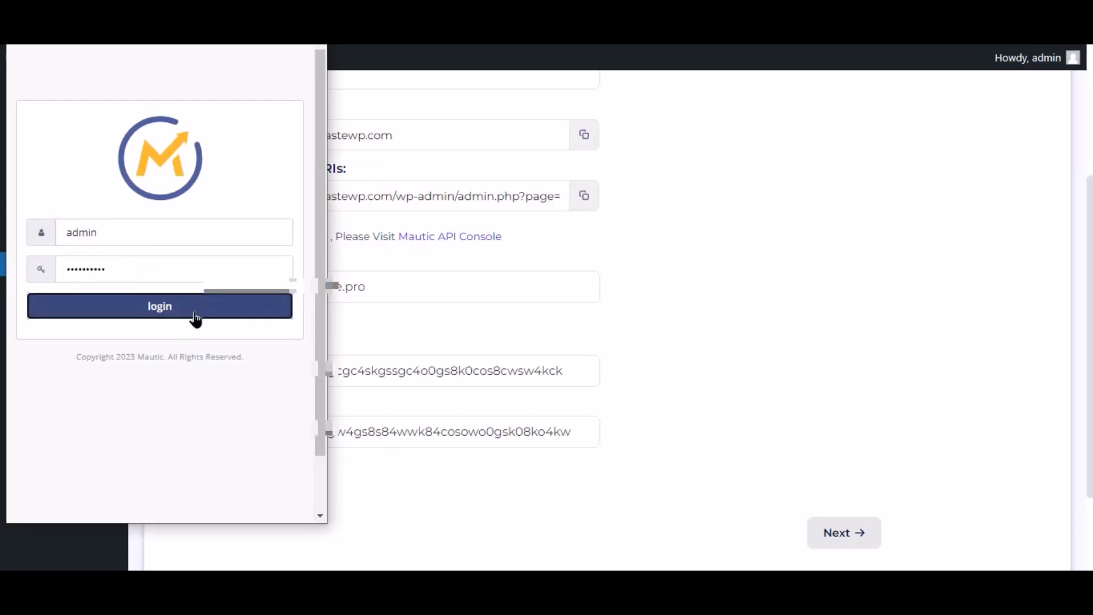
left_click(141, 268)
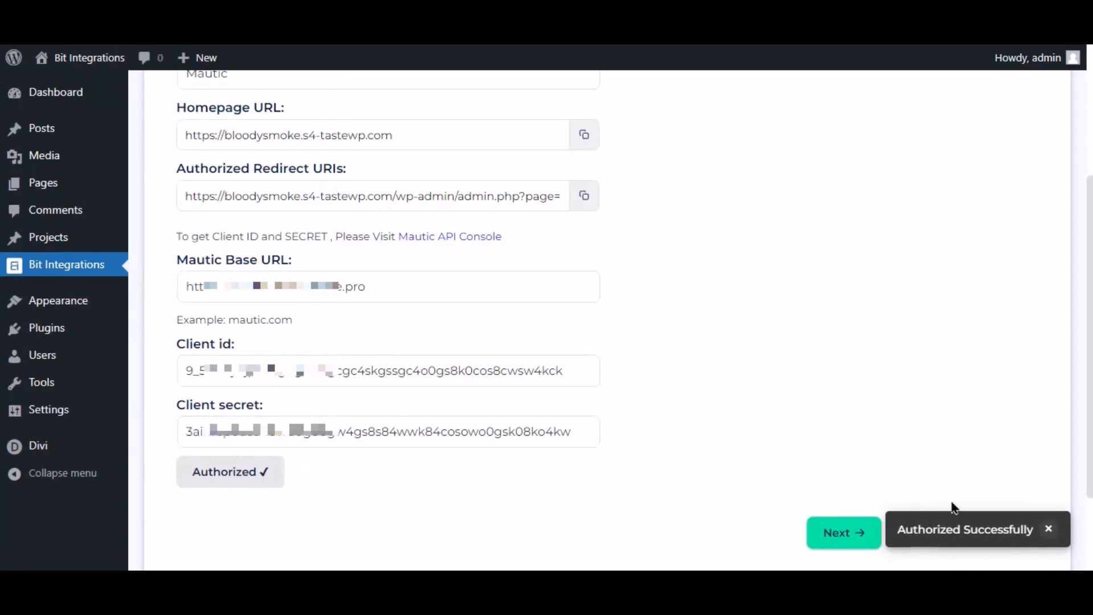
left_click(841, 532)
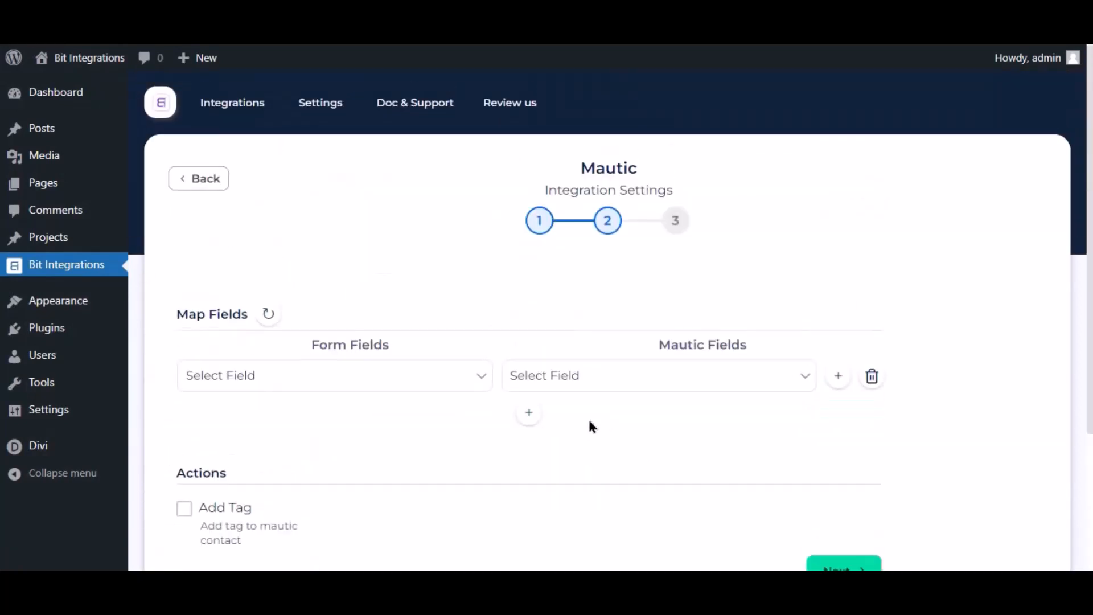
Step: Map the Email Address form field to the Mautic Email field
left_click(558, 375)
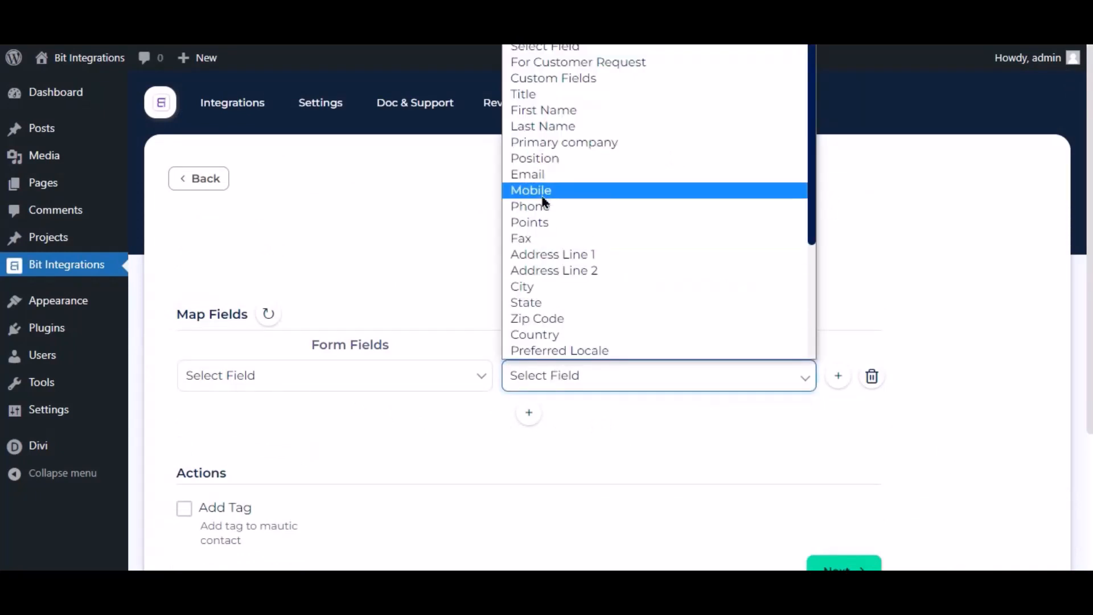
left_click(541, 175)
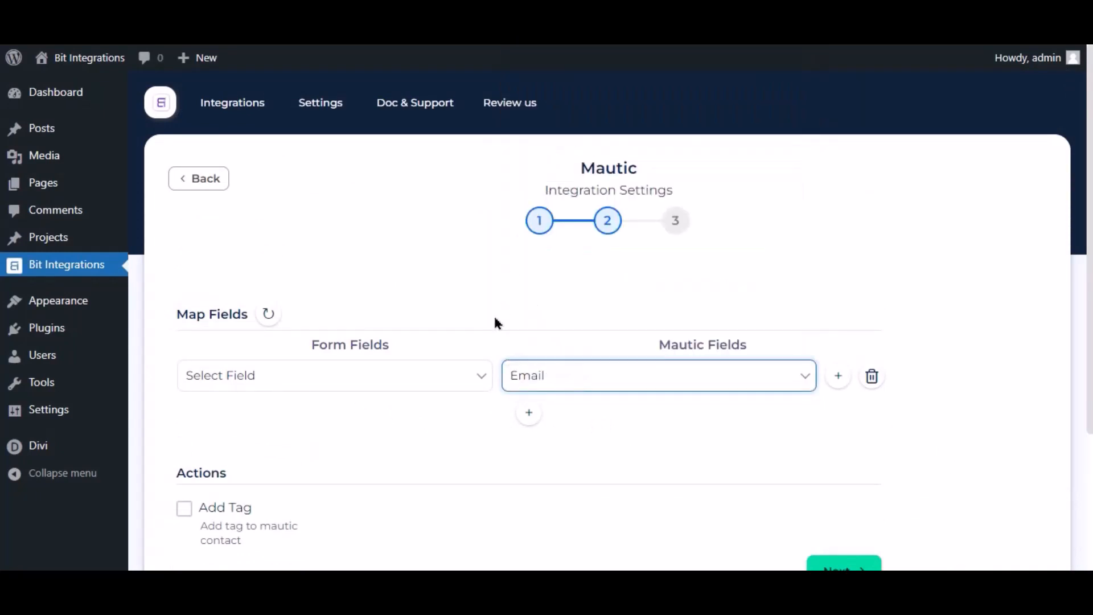
left_click(463, 377)
left_click(260, 448)
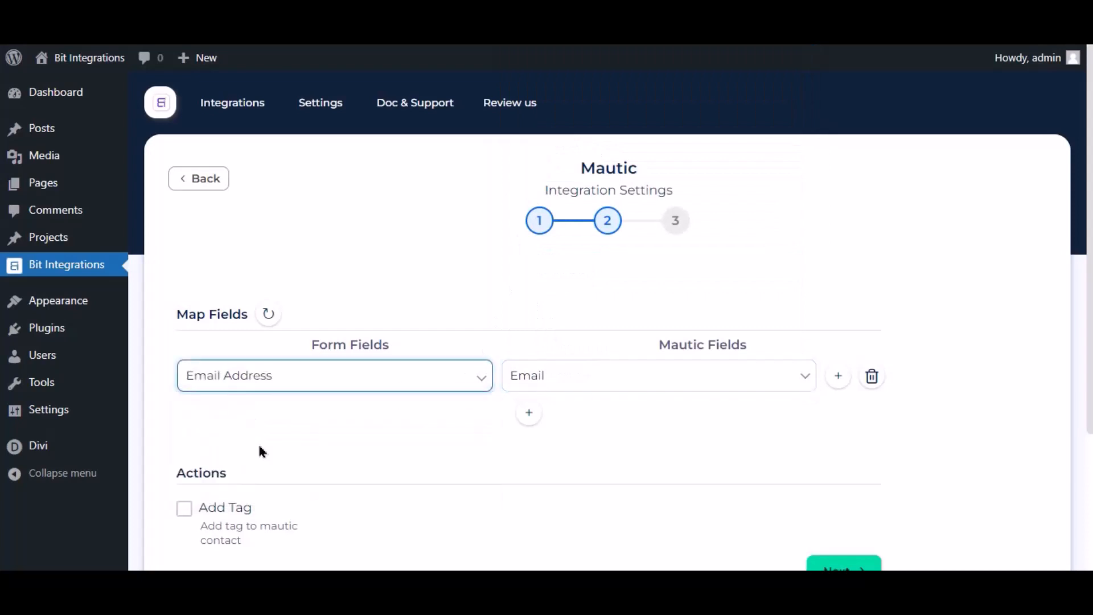
Step: Add a second field mapping that links the Name form field to the Mautic First Name field
left_click(530, 414)
left_click(564, 416)
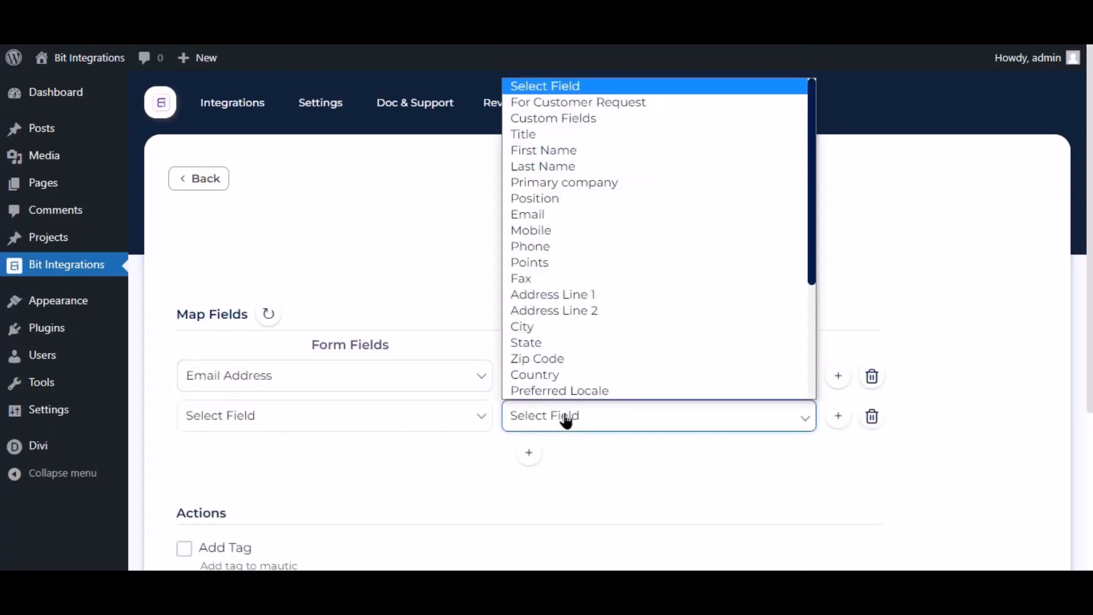
left_click(539, 149)
left_click(433, 414)
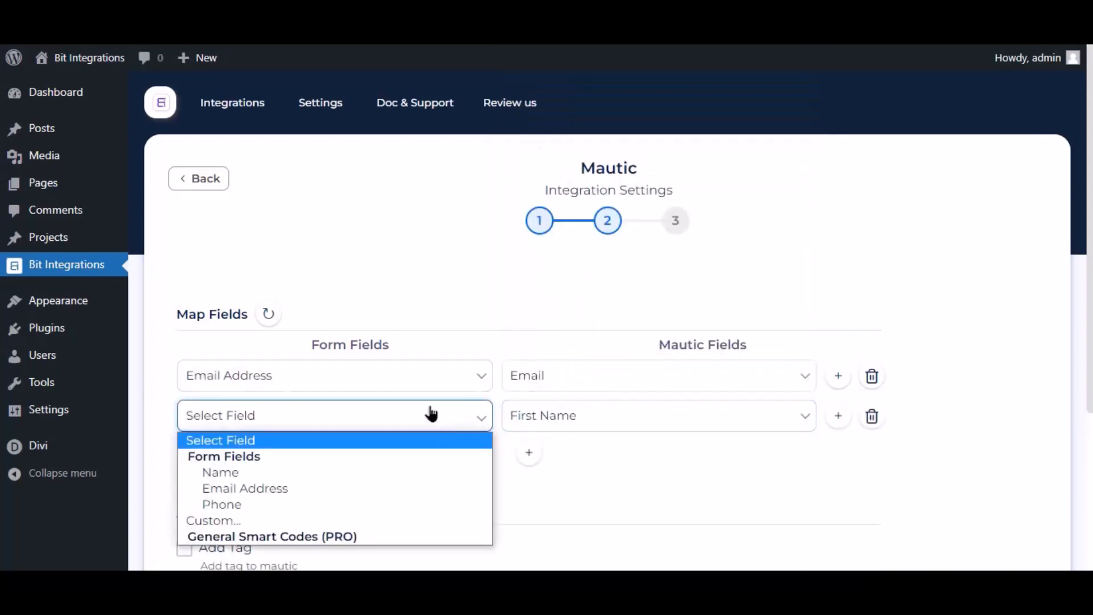
left_click(242, 475)
scroll(592, 354, "down", 4)
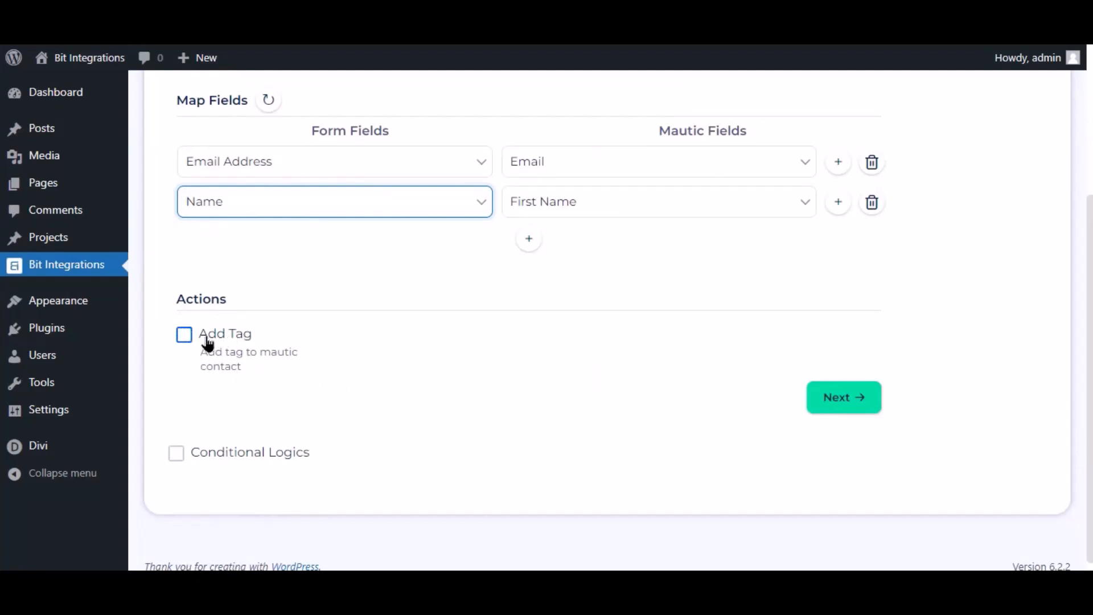
left_click(177, 455)
scroll(234, 455, "down", 3)
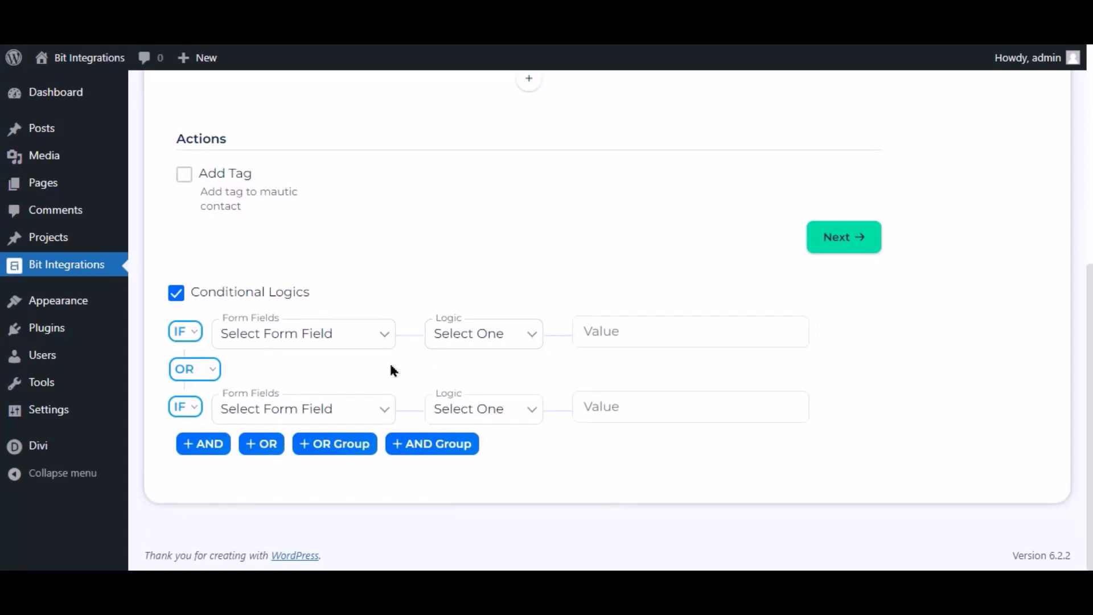
left_click(177, 293)
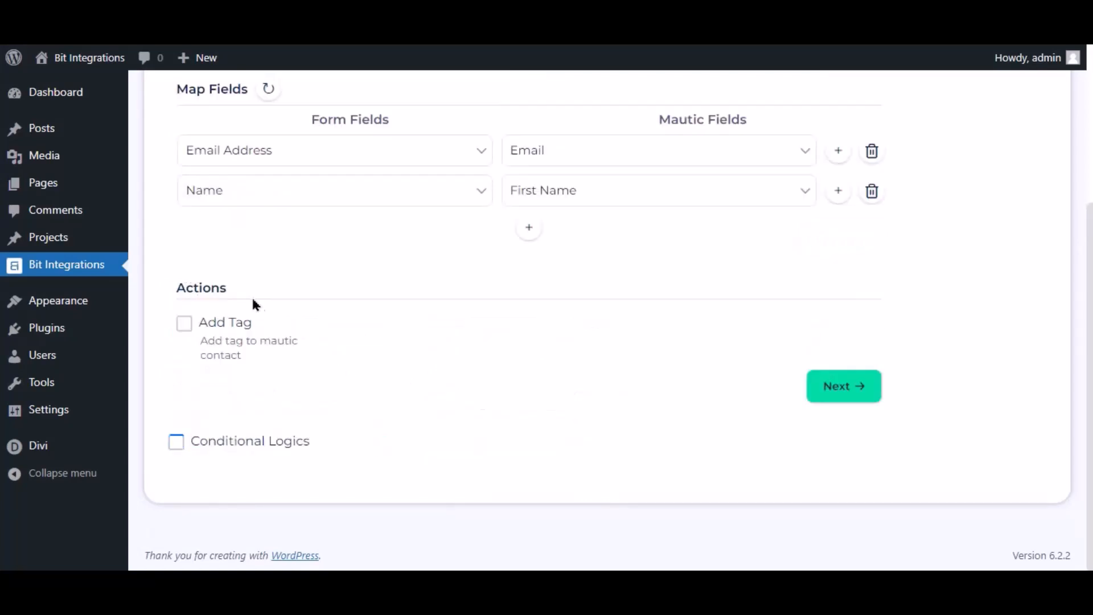
Step: Proceed past the field mapping and finish and save the Mautic integration
left_click(829, 386)
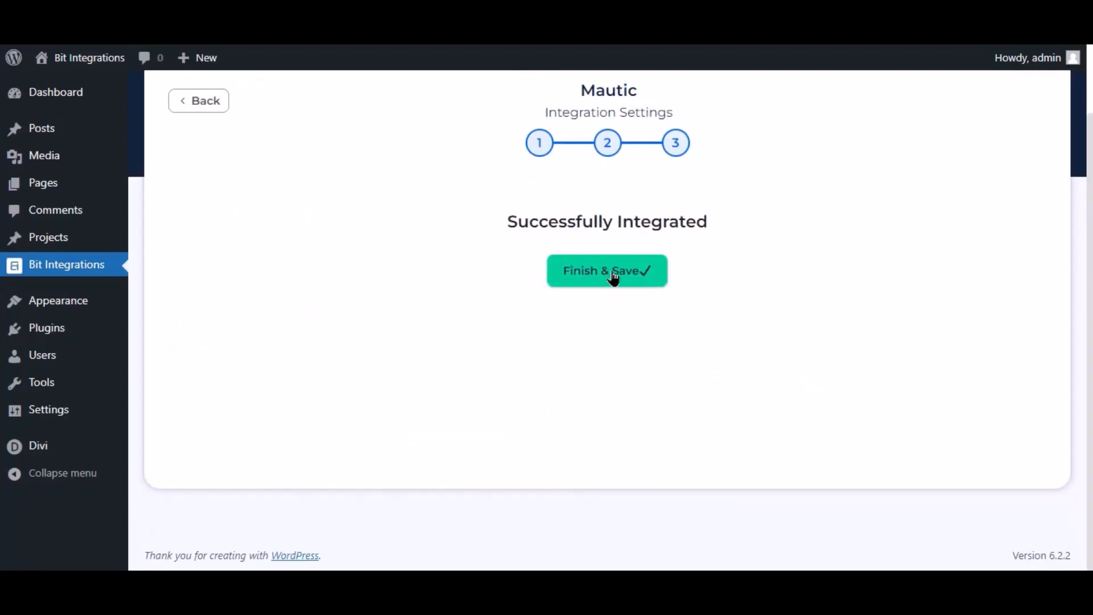
left_click(607, 275)
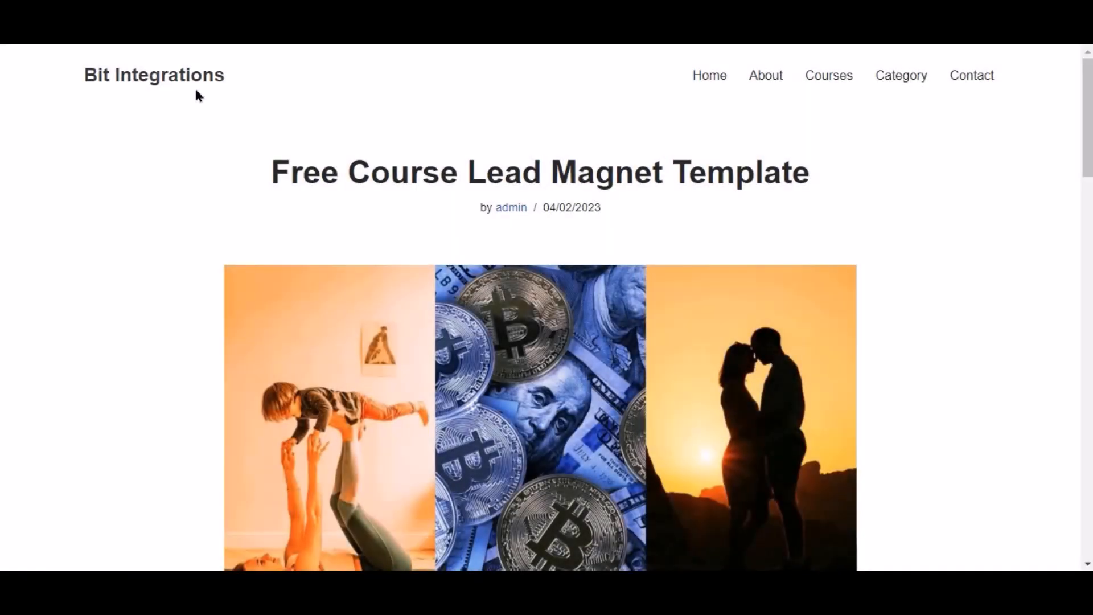
Step: Start signing up for free instant access on the Free Course Lead Magnet Template course page
scroll(427, 237, "down", 7)
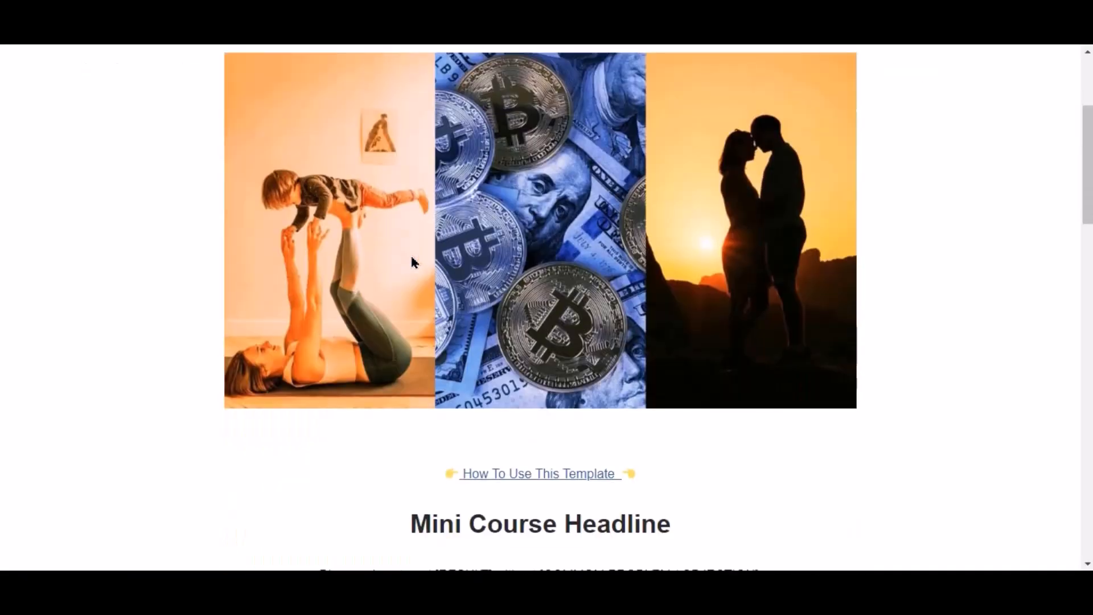
scroll(427, 301, "down", 4)
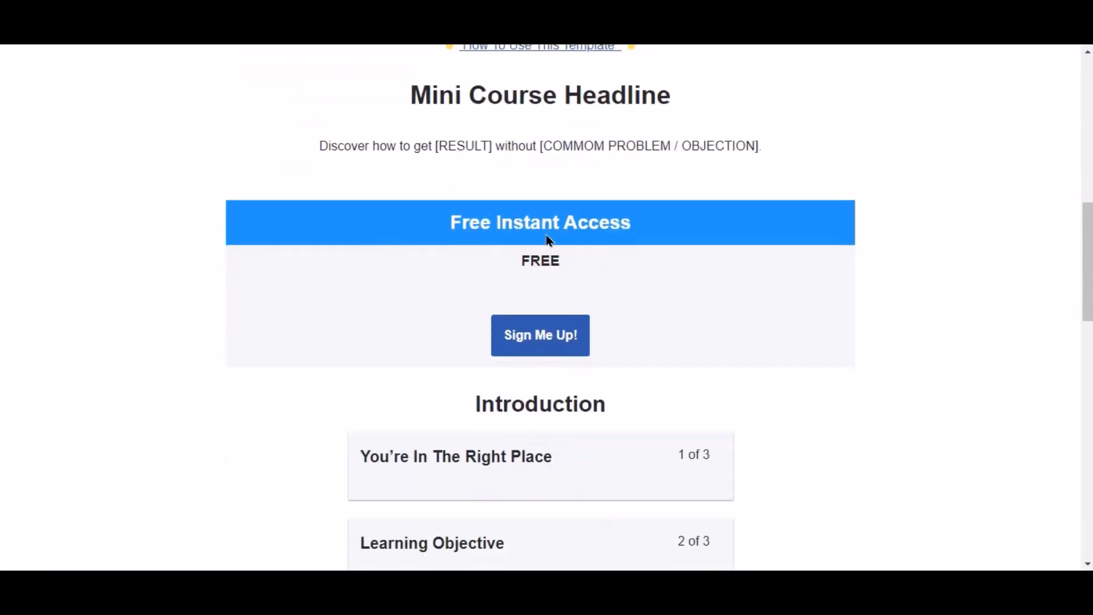
left_click(561, 340)
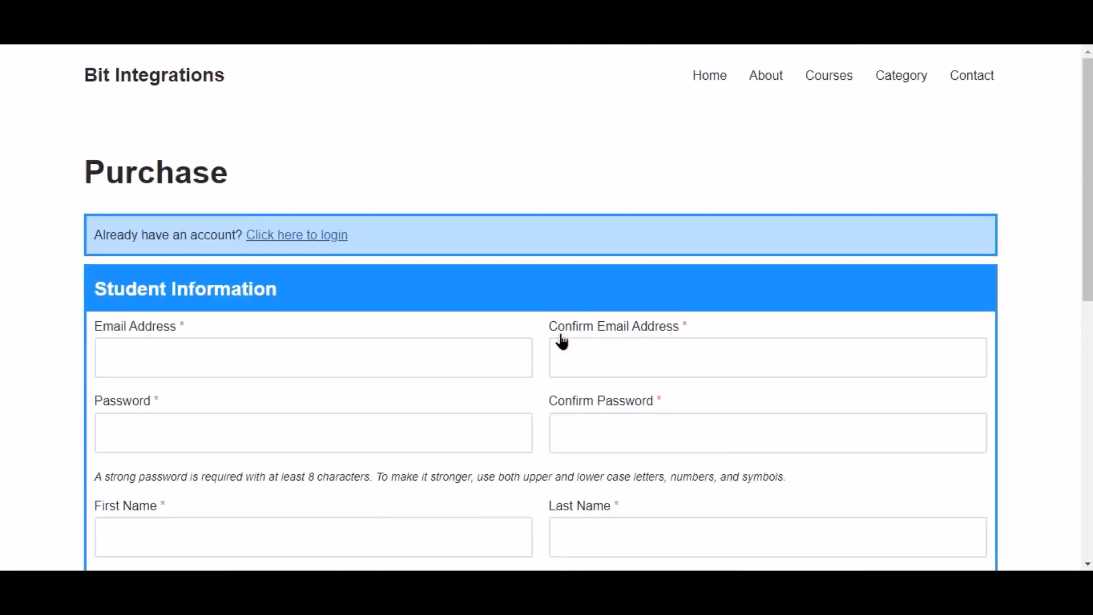
Step: Log in to the existing student account on the Purchase page with the account email and password
left_click(289, 236)
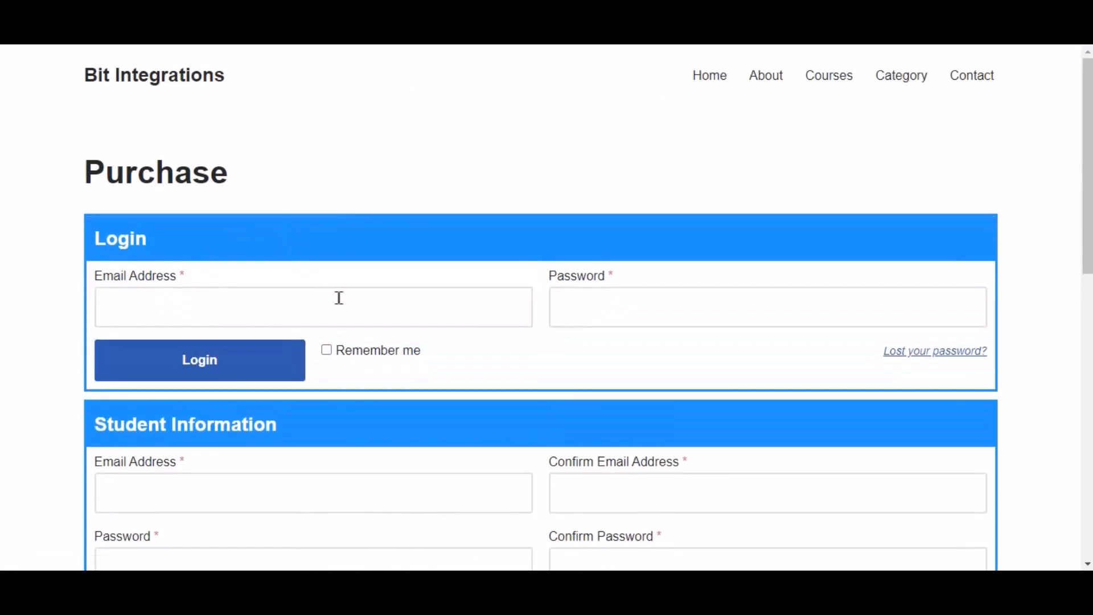
left_click(339, 298)
key("ctrl+v")
left_click(609, 317)
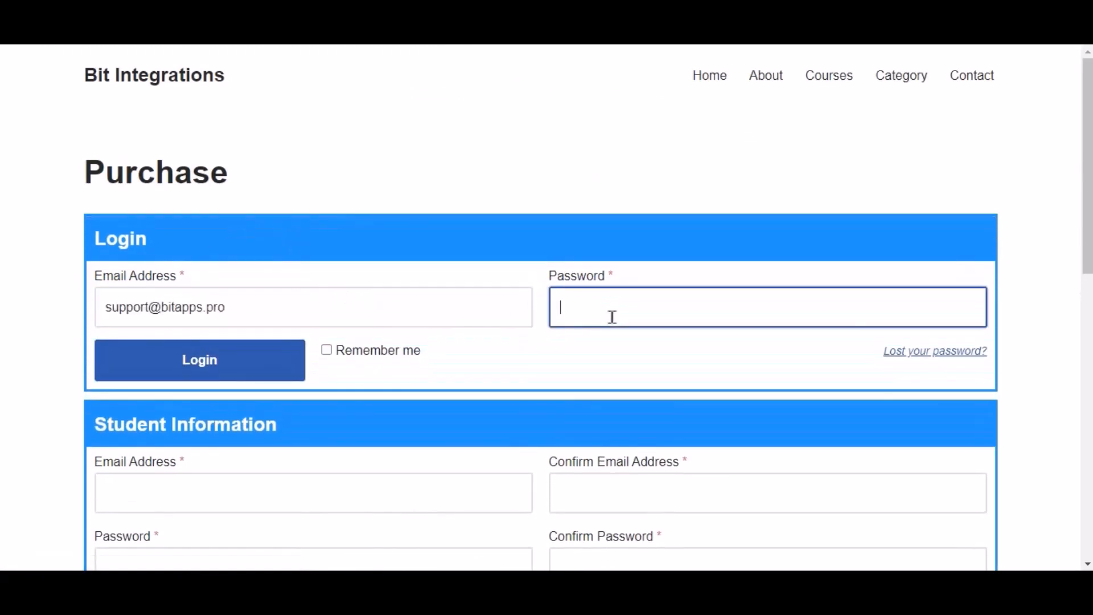
key("ctrl+v")
left_click(246, 366)
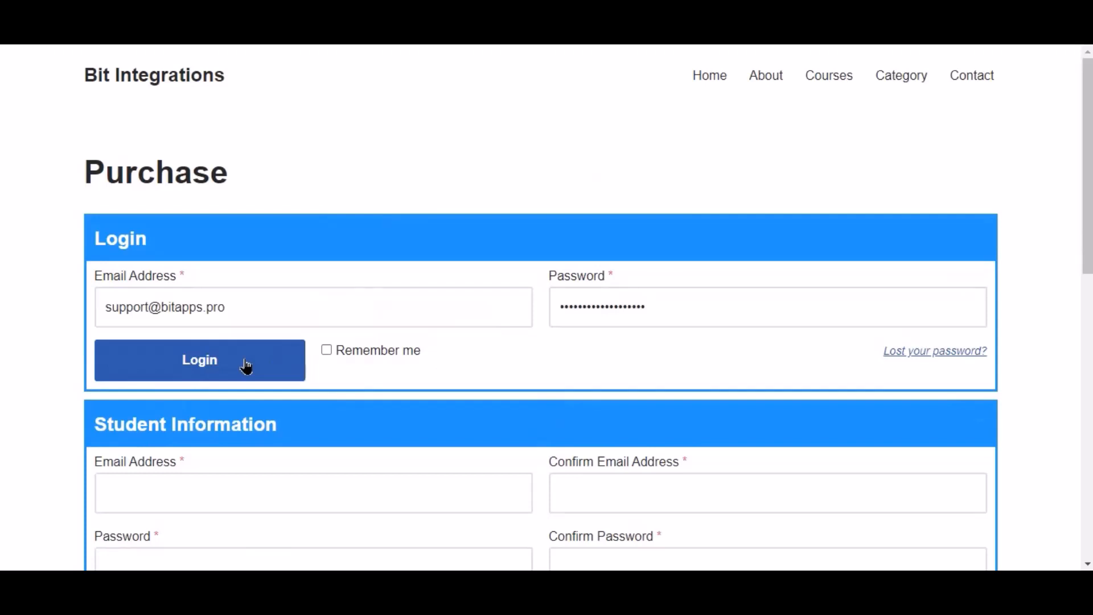
Step: Fill in the student's street address and city in the Student Information form
left_click(350, 425)
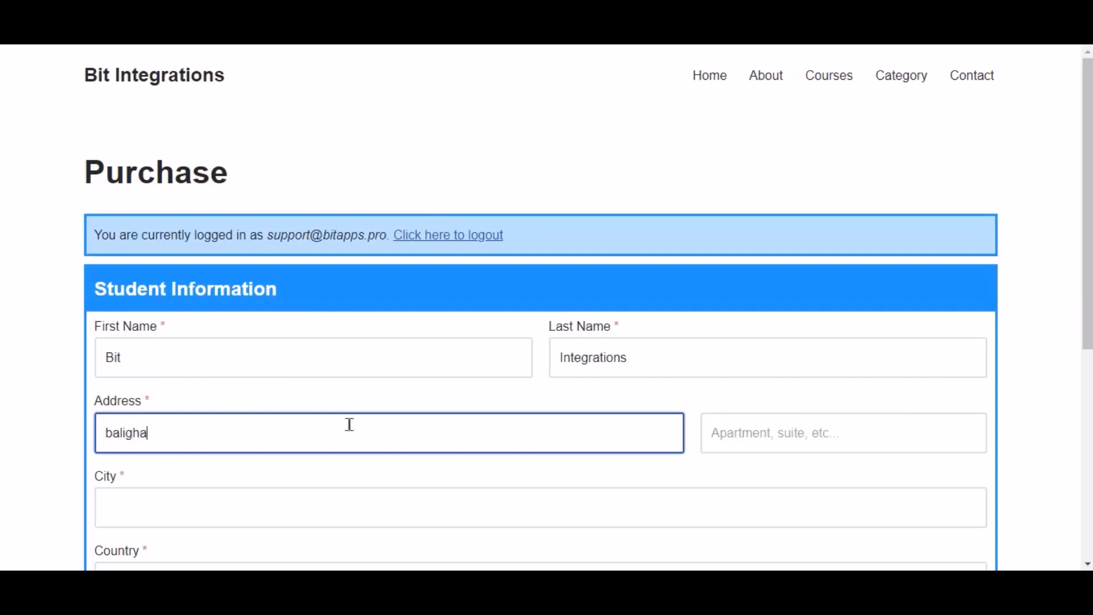
type("balighata")
scroll(276, 351, "down", 3)
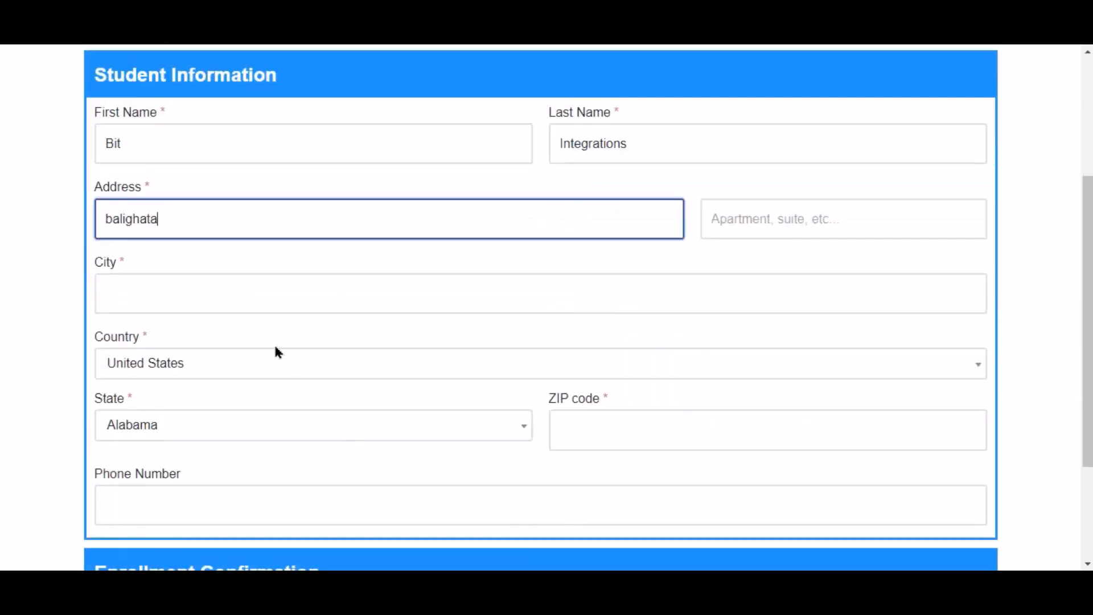
left_click(260, 304)
type("rajshahi")
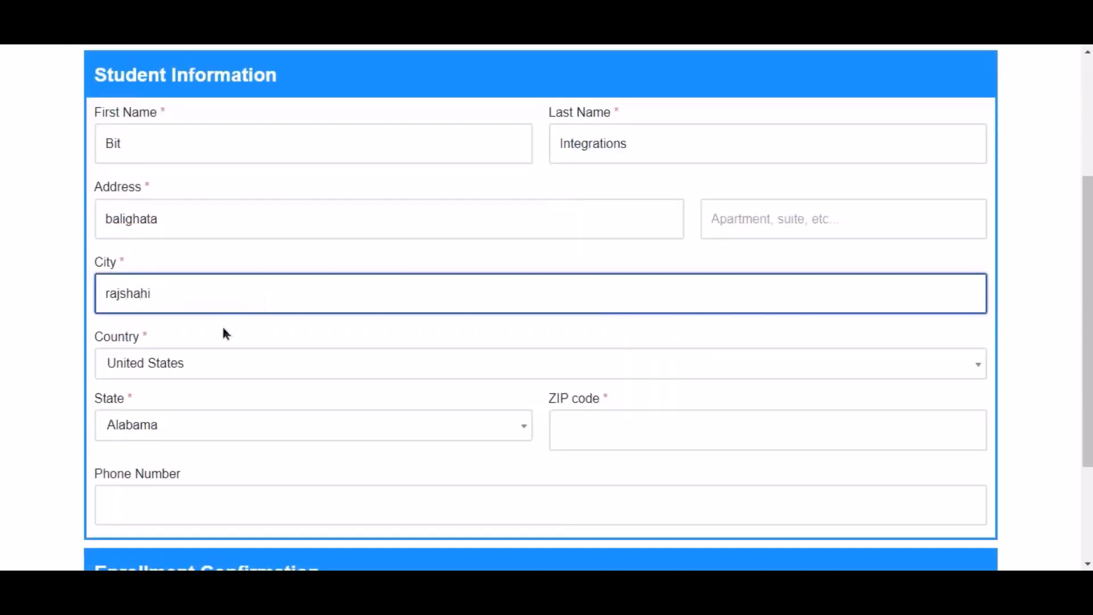
Step: Choose the student's country and the matching state or region in the Student Information form
left_click(226, 364)
type("ban")
left_click(176, 293)
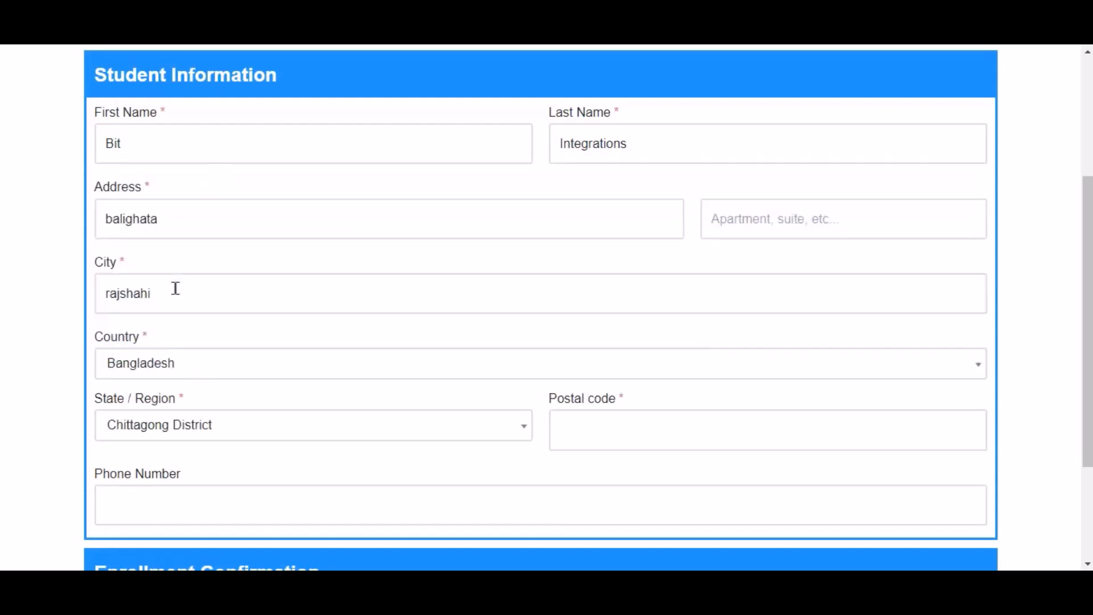
left_click(332, 434)
type("rah")
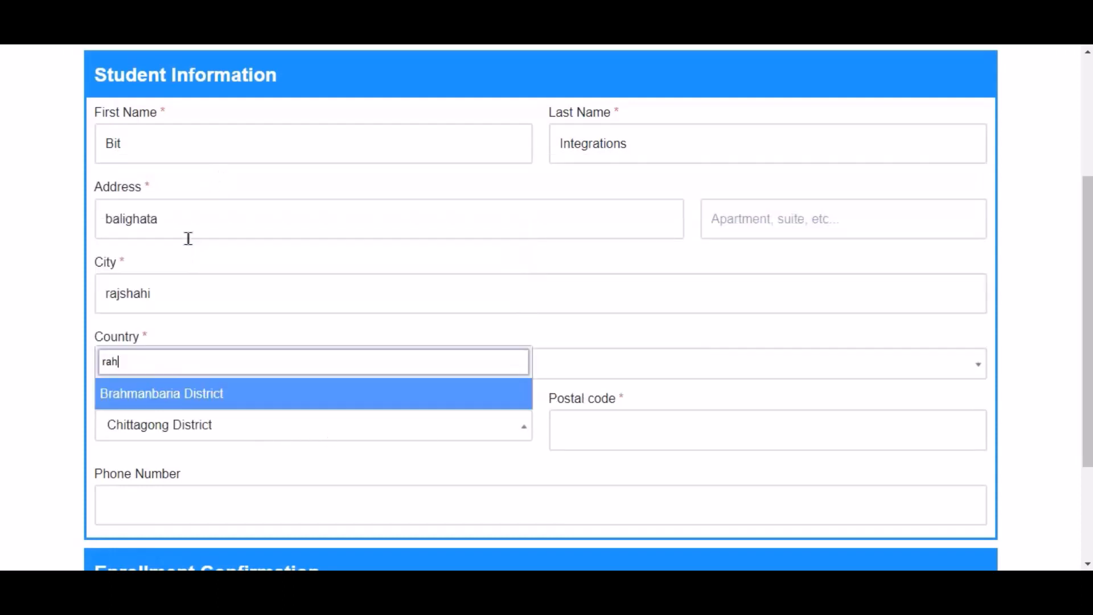
key("BackSpace")
left_click(228, 329)
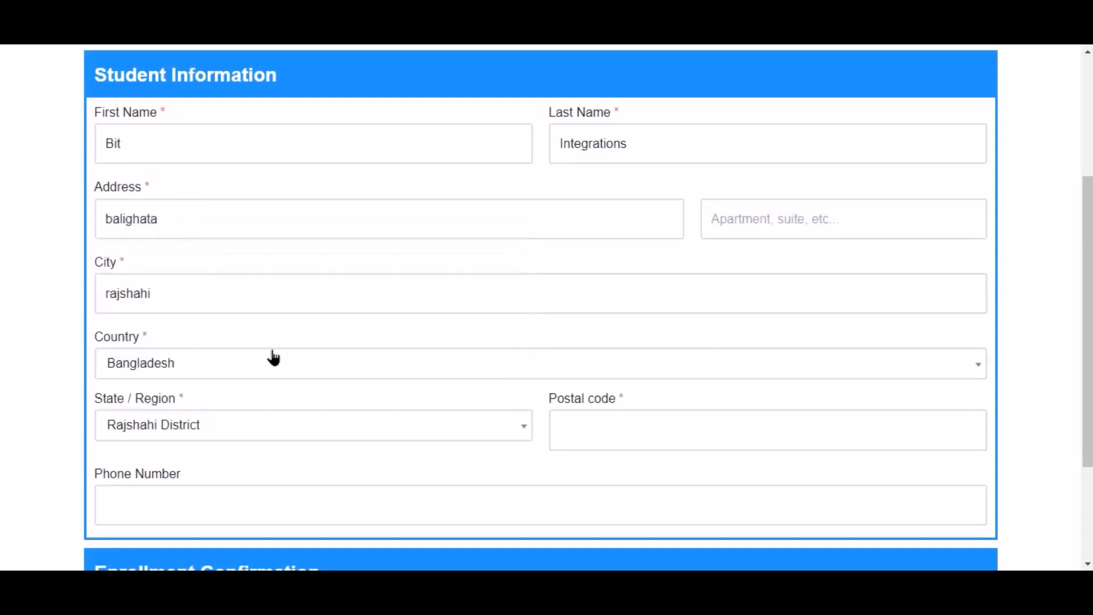
Step: Enter the student's postal code and phone number, and submit the course enrollment
left_click(646, 444)
scroll(647, 444, "down", 3)
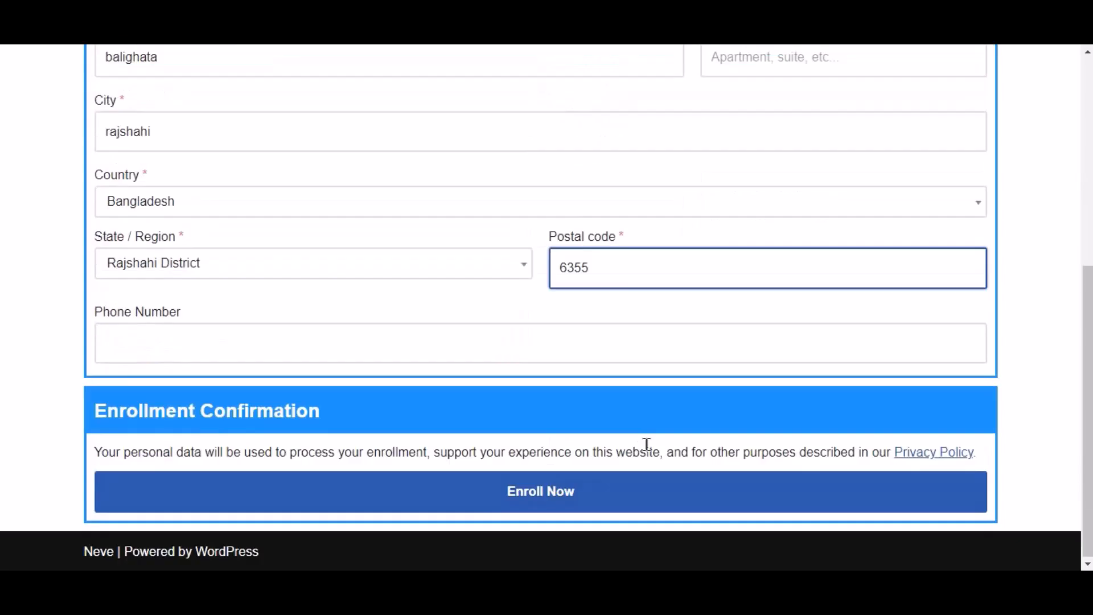
left_click(508, 341)
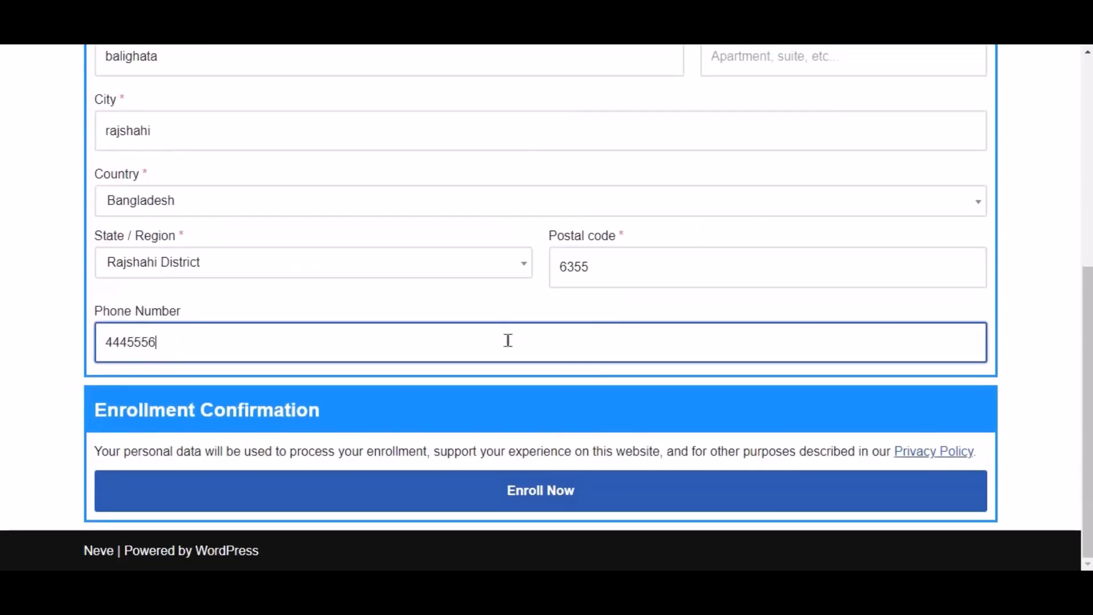
left_click(581, 494)
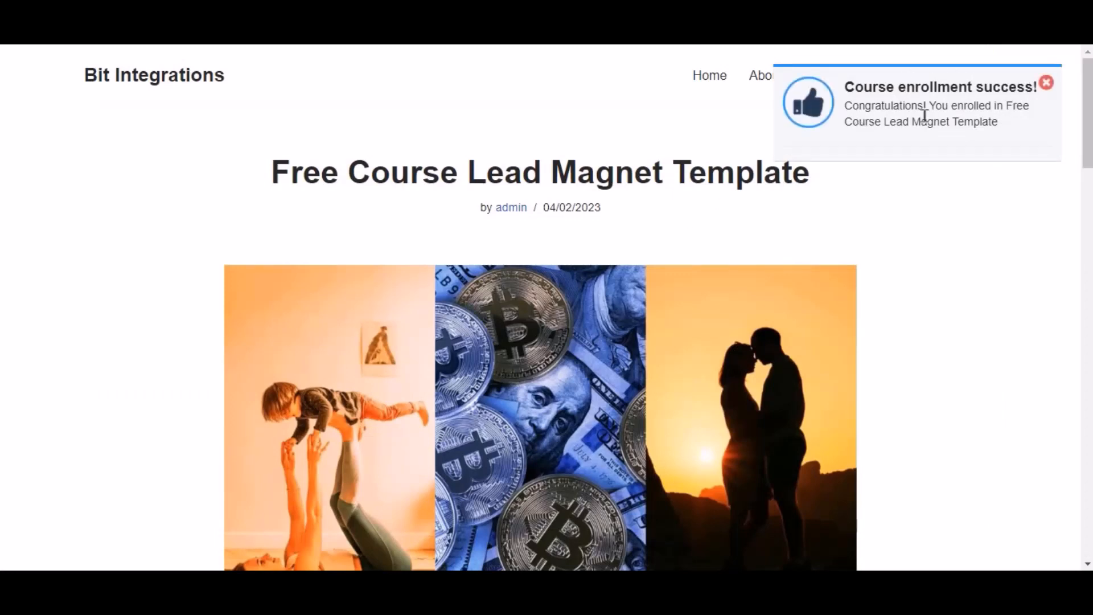
Step: Look over the enrolled course page, and switch to Mautic to check the Contacts list for the enrolled student
scroll(839, 222, "down", 10)
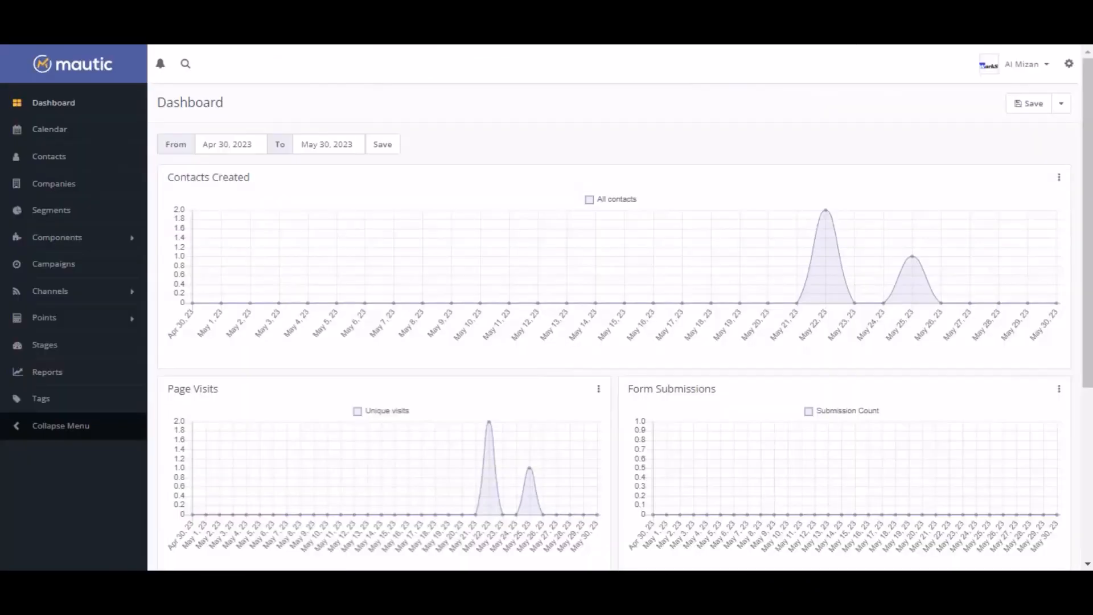
left_click(37, 163)
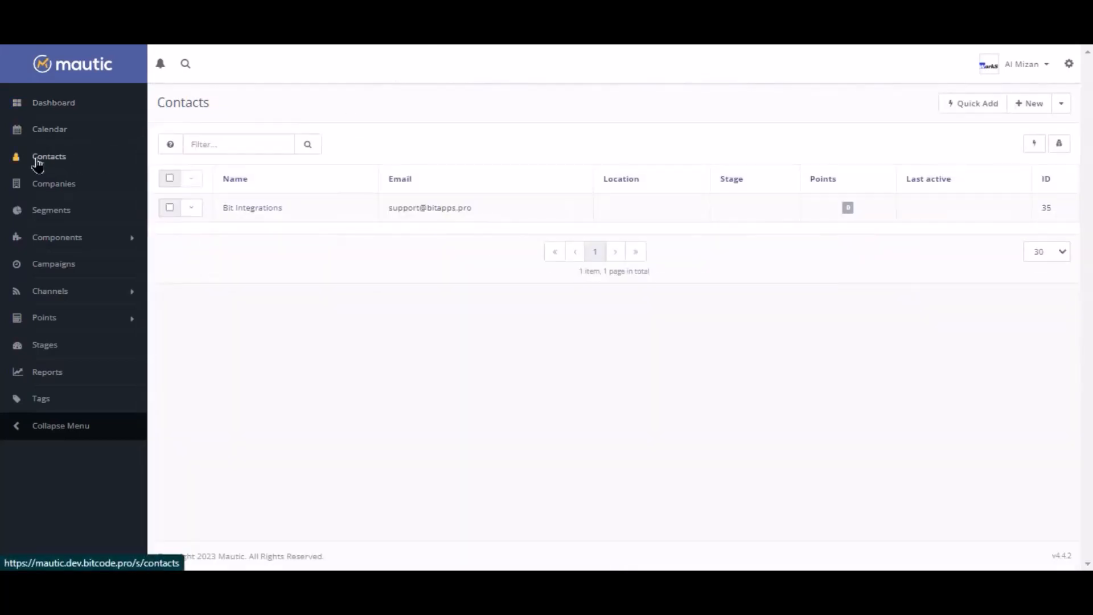